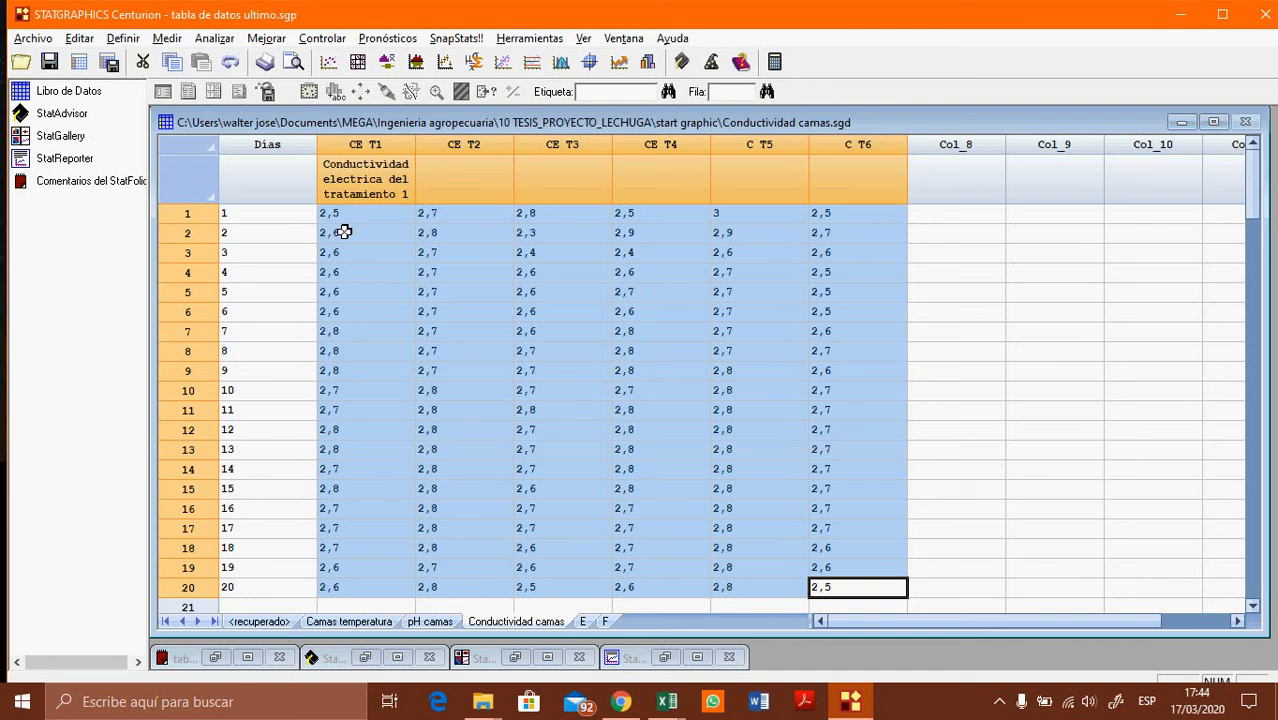
Step: Examine the block of conductivity data in columns CE T1 to C T6, rows 1 to 20
click(866, 597)
mouse_move(866, 597)
mouse_down()
mouse_move(482, 383)
mouse_move(356, 233)
mouse_move(379, 234)
mouse_move(819, 533)
mouse_move(858, 603)
mouse_up()
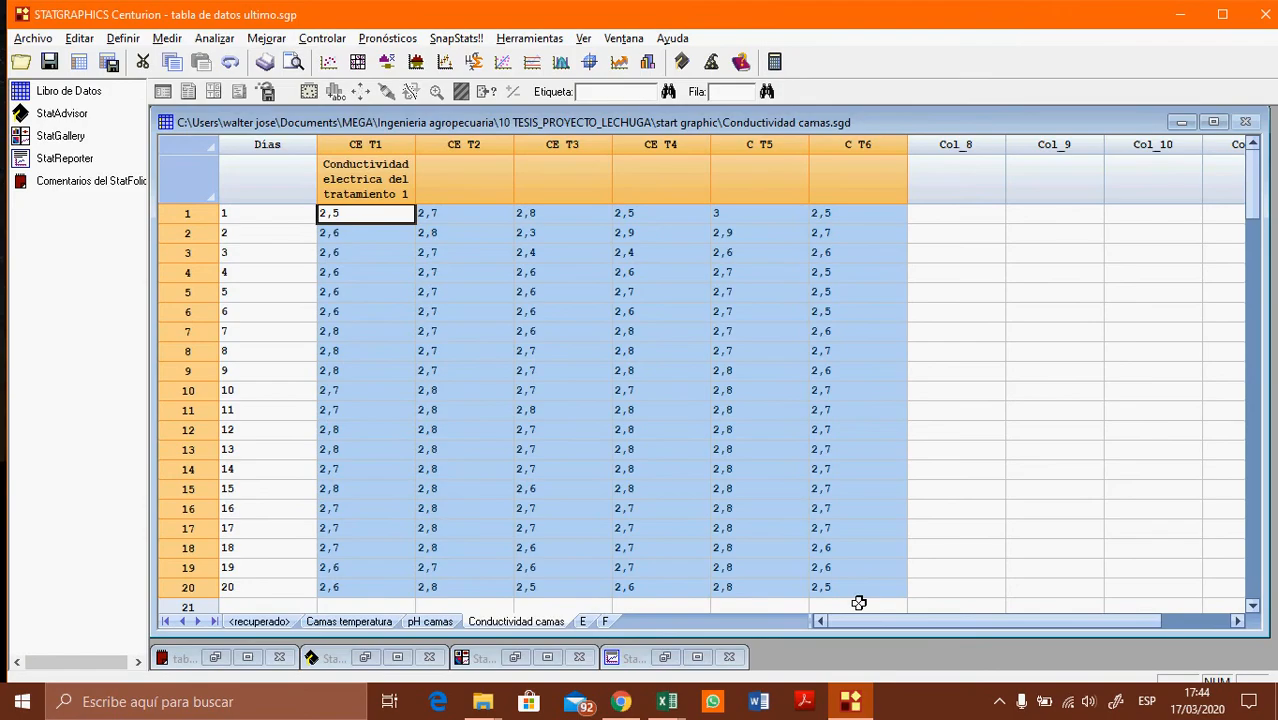
click(858, 603)
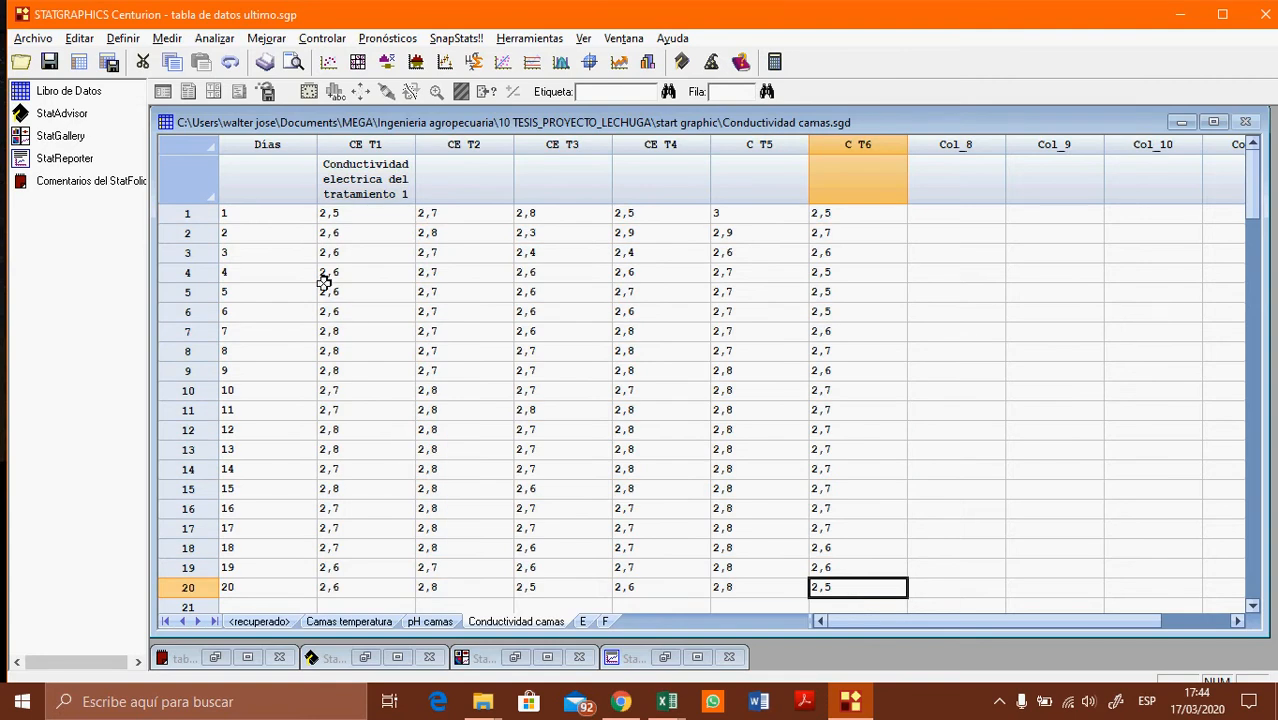
drag(383, 216, 898, 602)
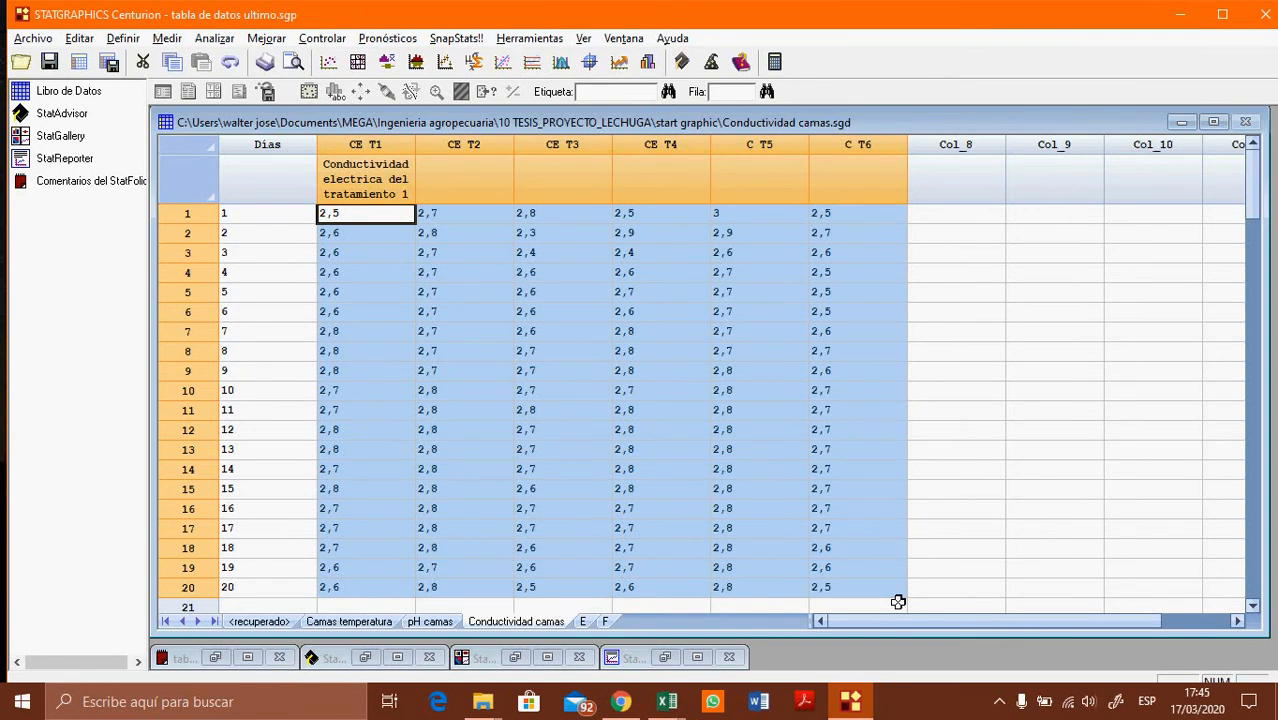
drag(399, 230, 853, 596)
drag(883, 598, 367, 219)
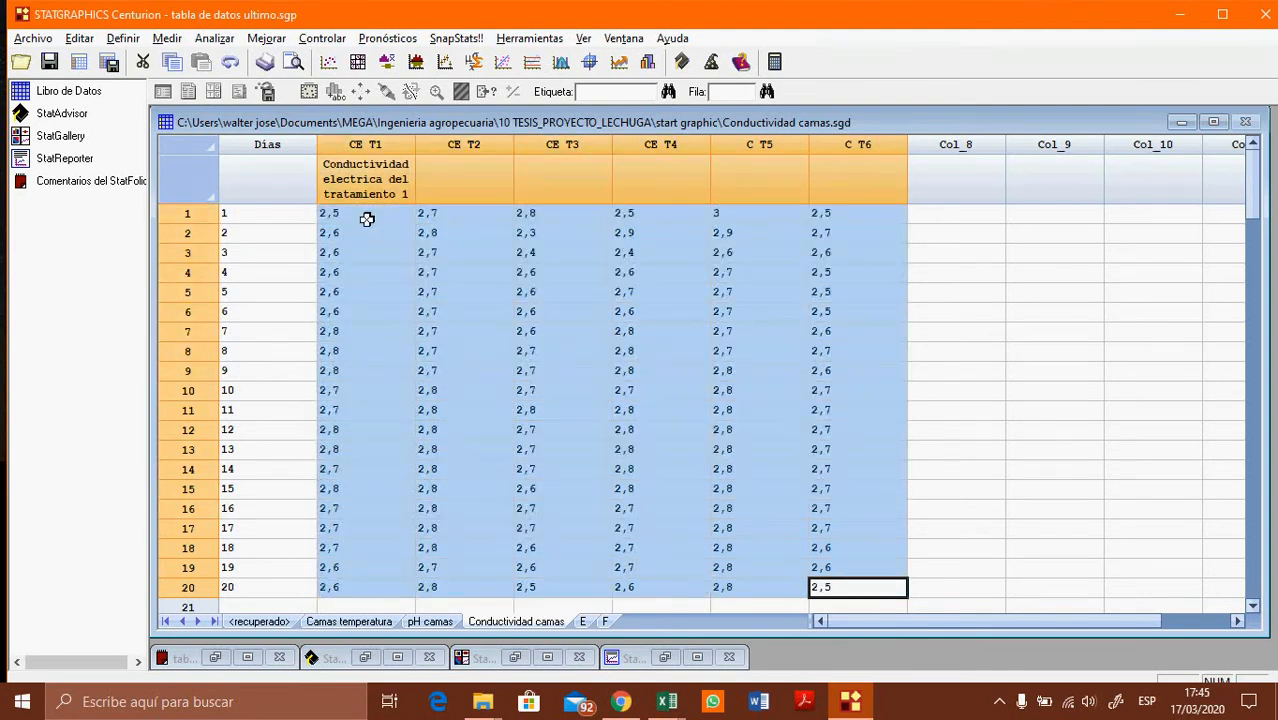
click(371, 222)
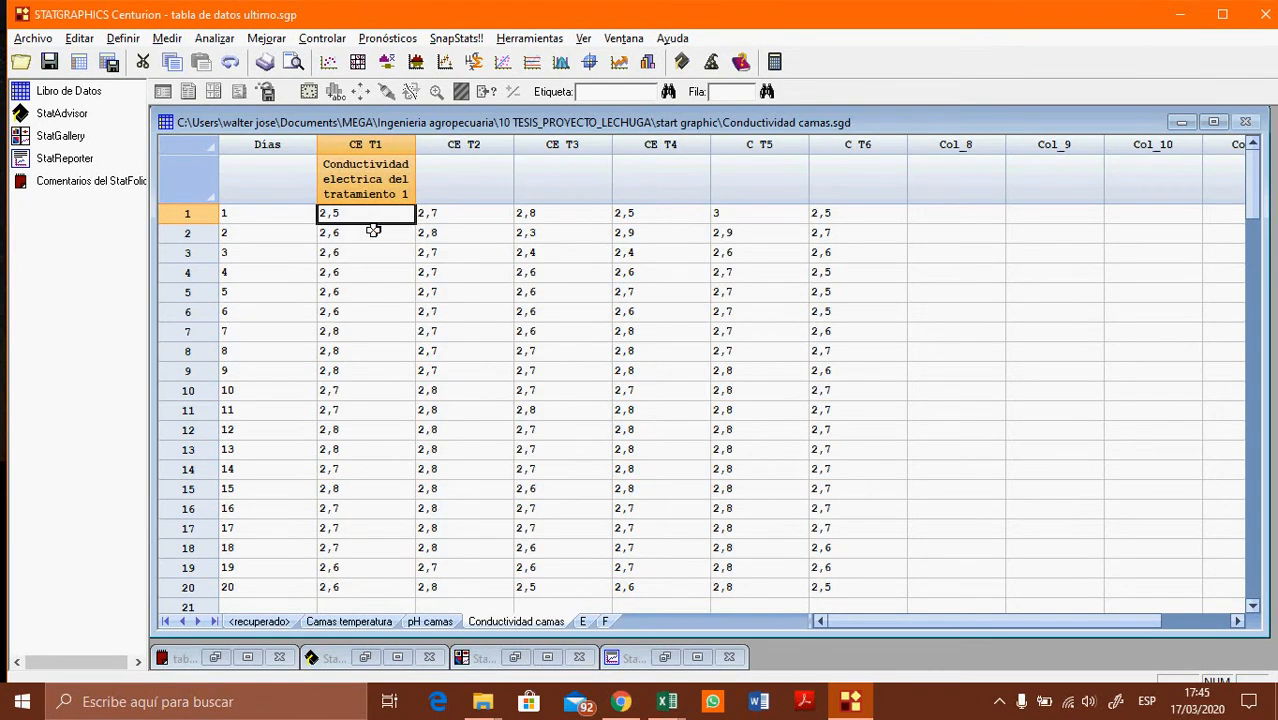
click(864, 594)
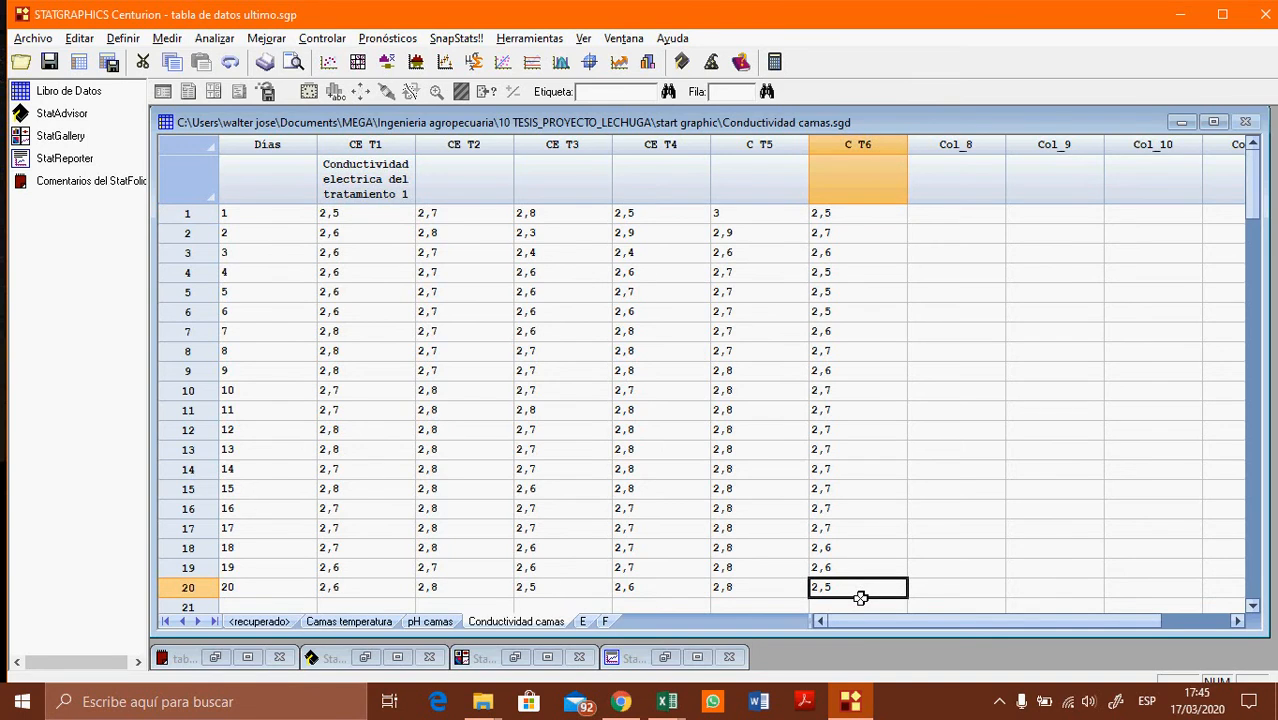
drag(860, 597, 412, 248)
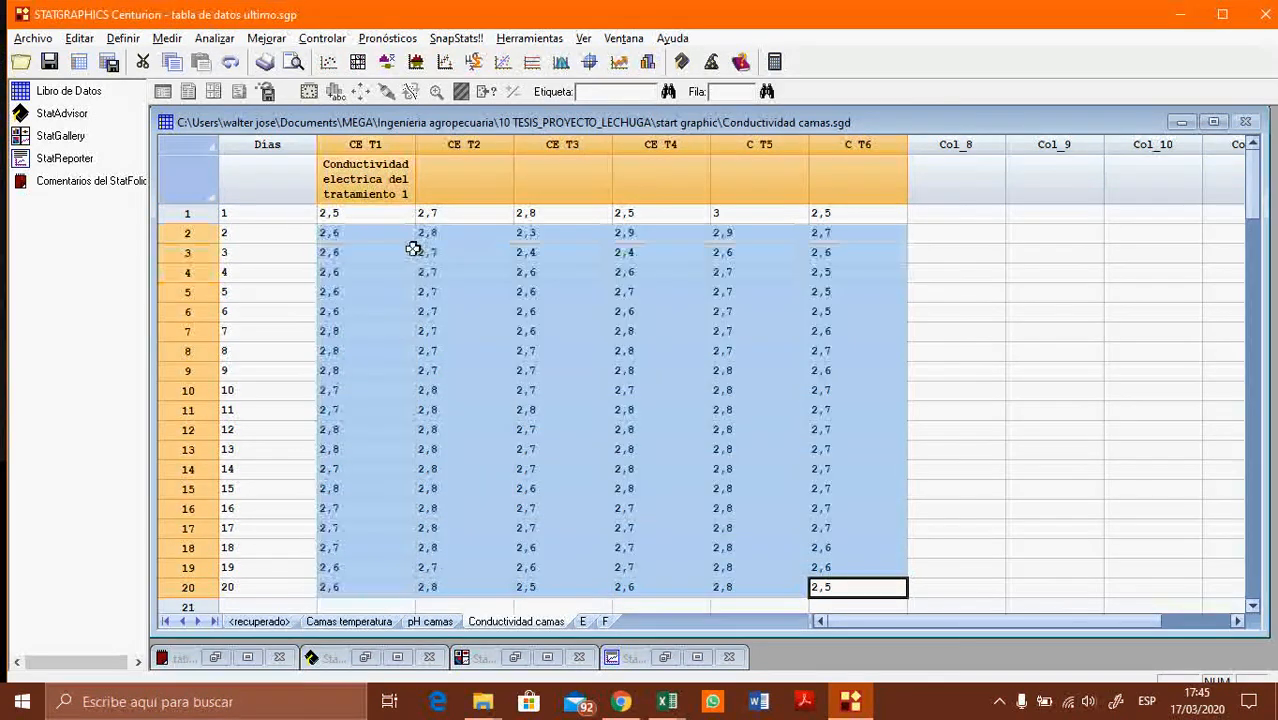
click(392, 231)
drag(392, 231, 868, 604)
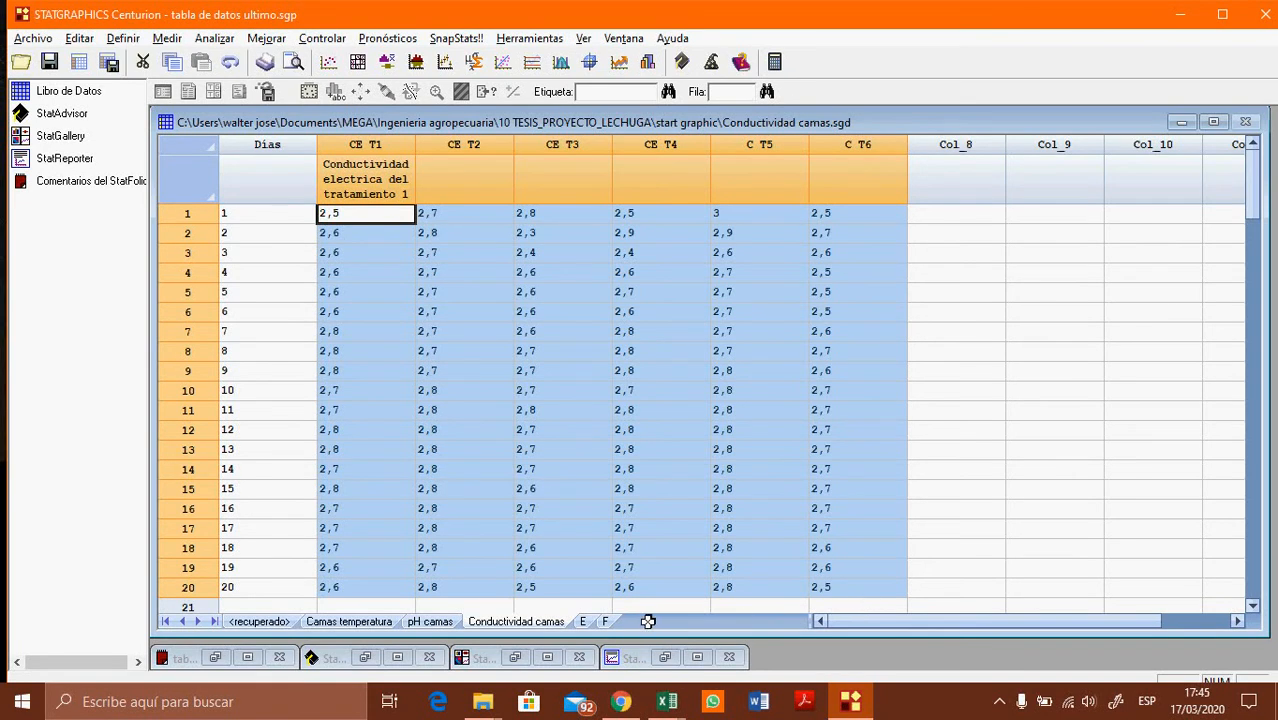
click(485, 337)
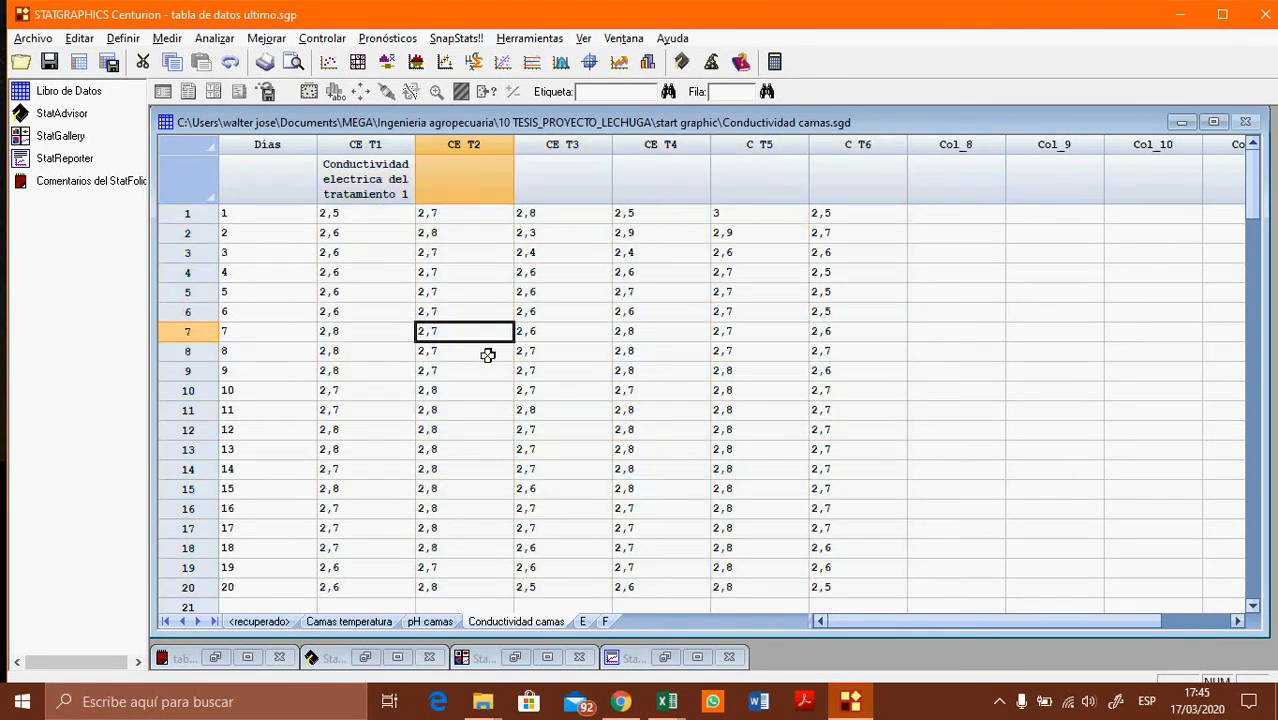
click(368, 176)
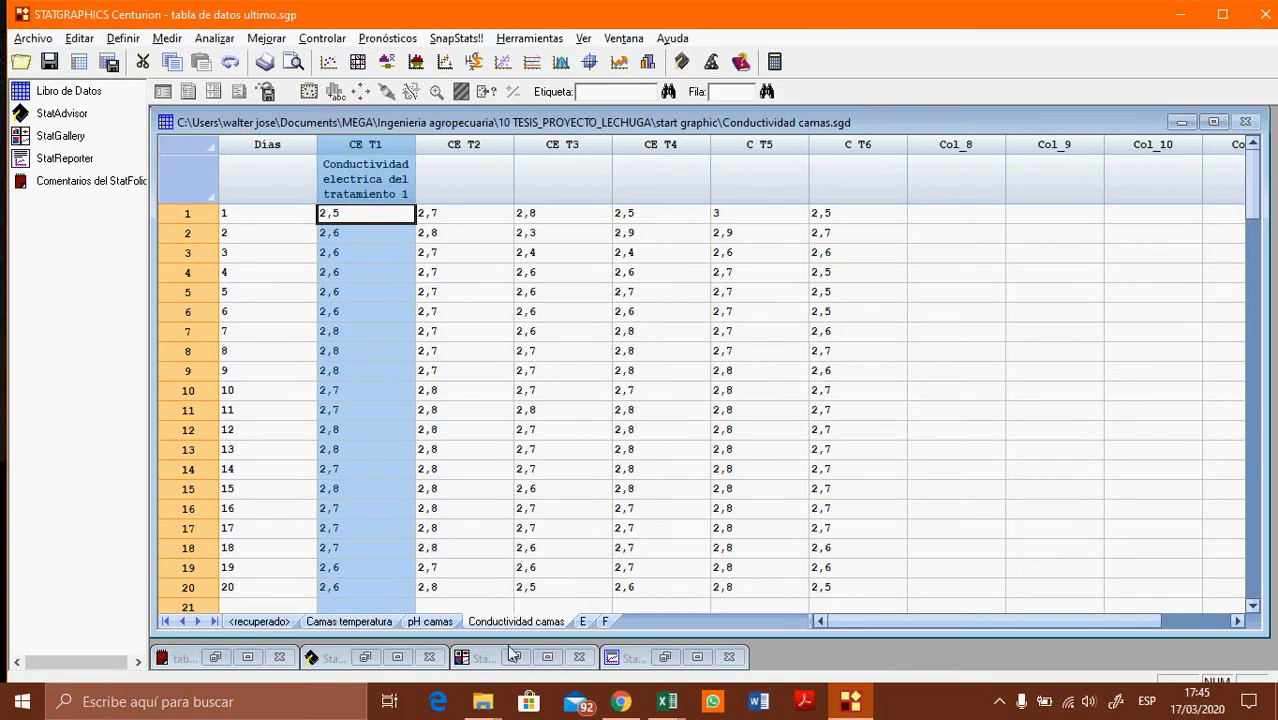
Step: Look at the Camas temperatura and pH camas data sheets and return to the Conductividad camas sheet
click(348, 624)
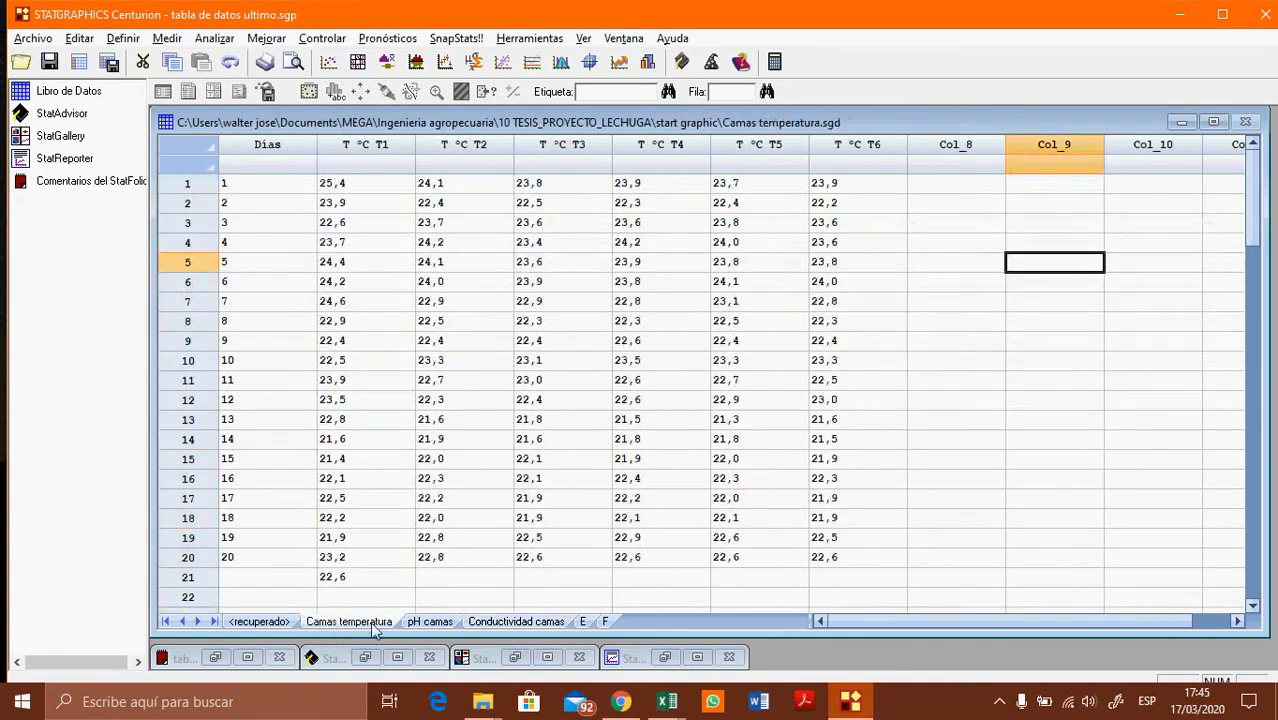
click(432, 624)
click(514, 624)
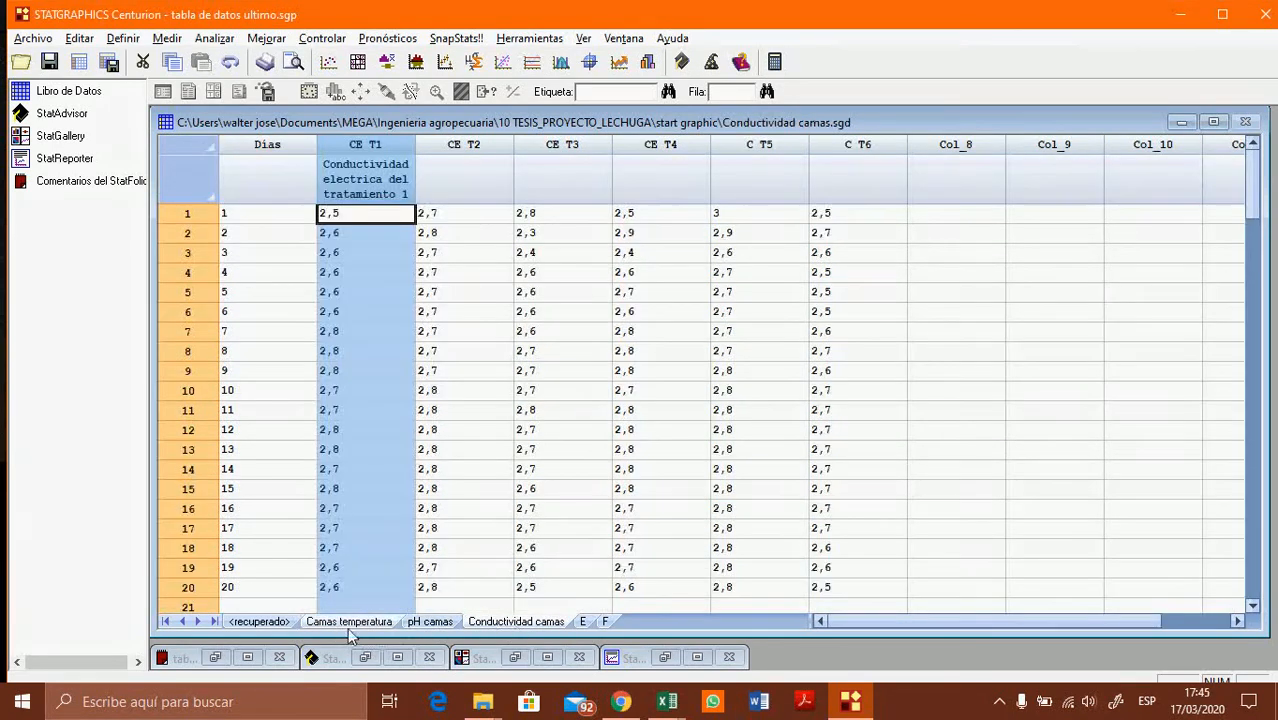
click(347, 624)
click(508, 624)
Step: Review the 20 daily conductivity readings of all six treatments on the Conductividad camas sheet
drag(855, 590, 332, 221)
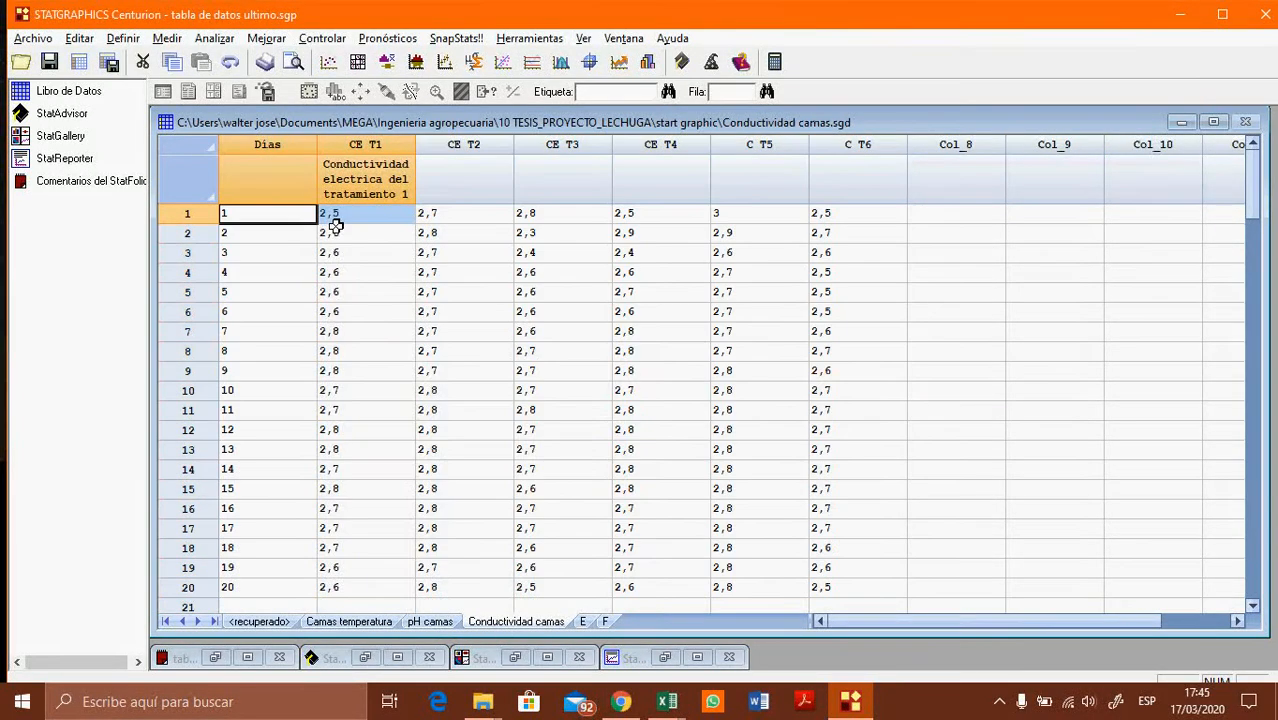
click(868, 598)
drag(870, 604, 370, 237)
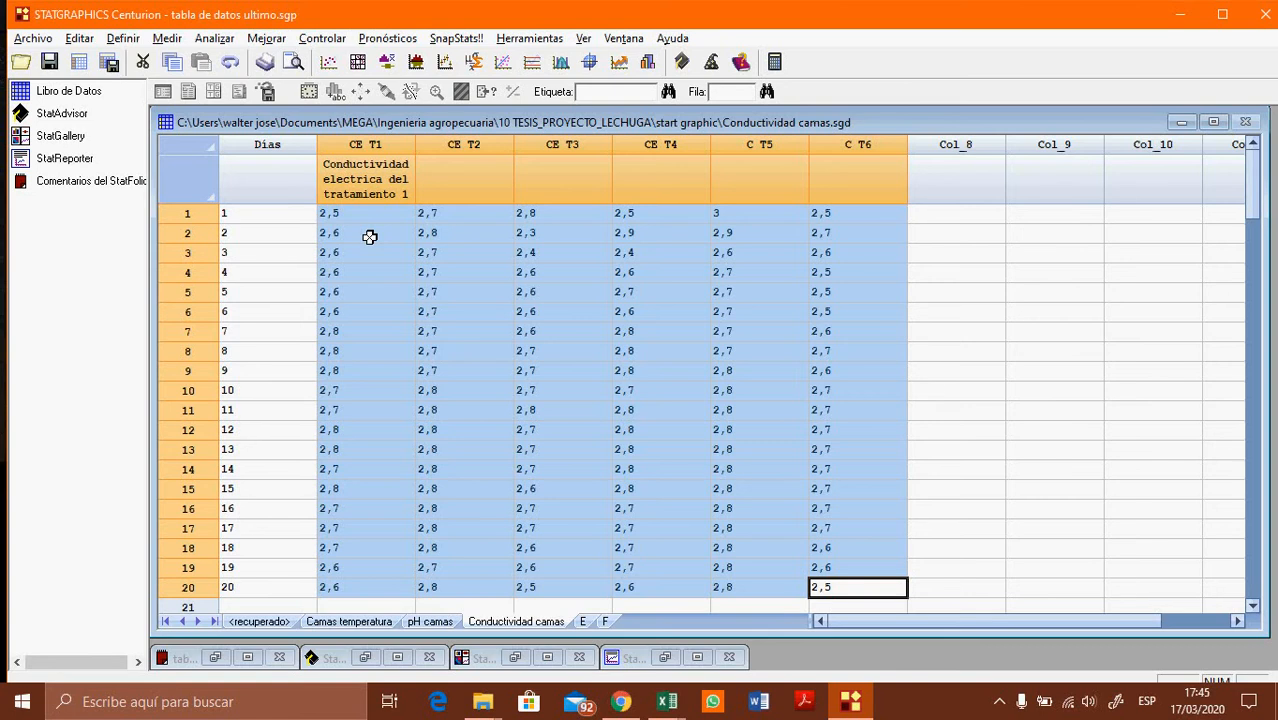
click(370, 237)
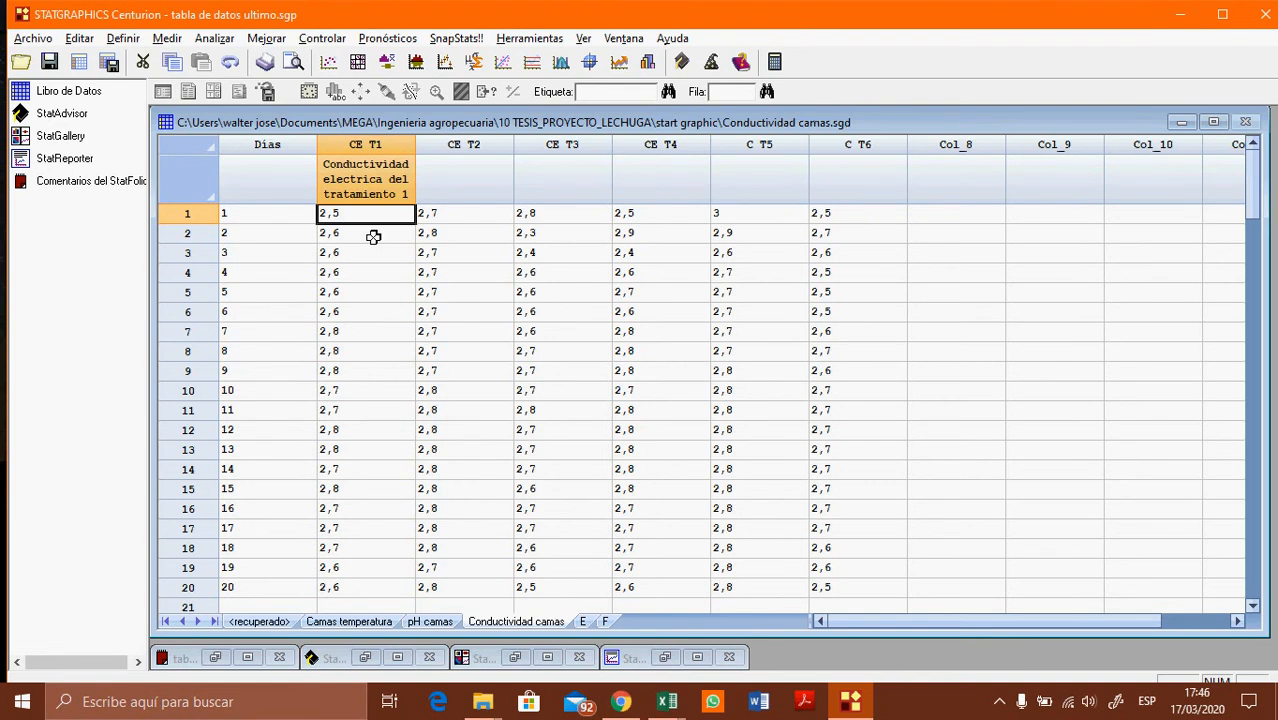
click(595, 530)
drag(851, 598, 360, 233)
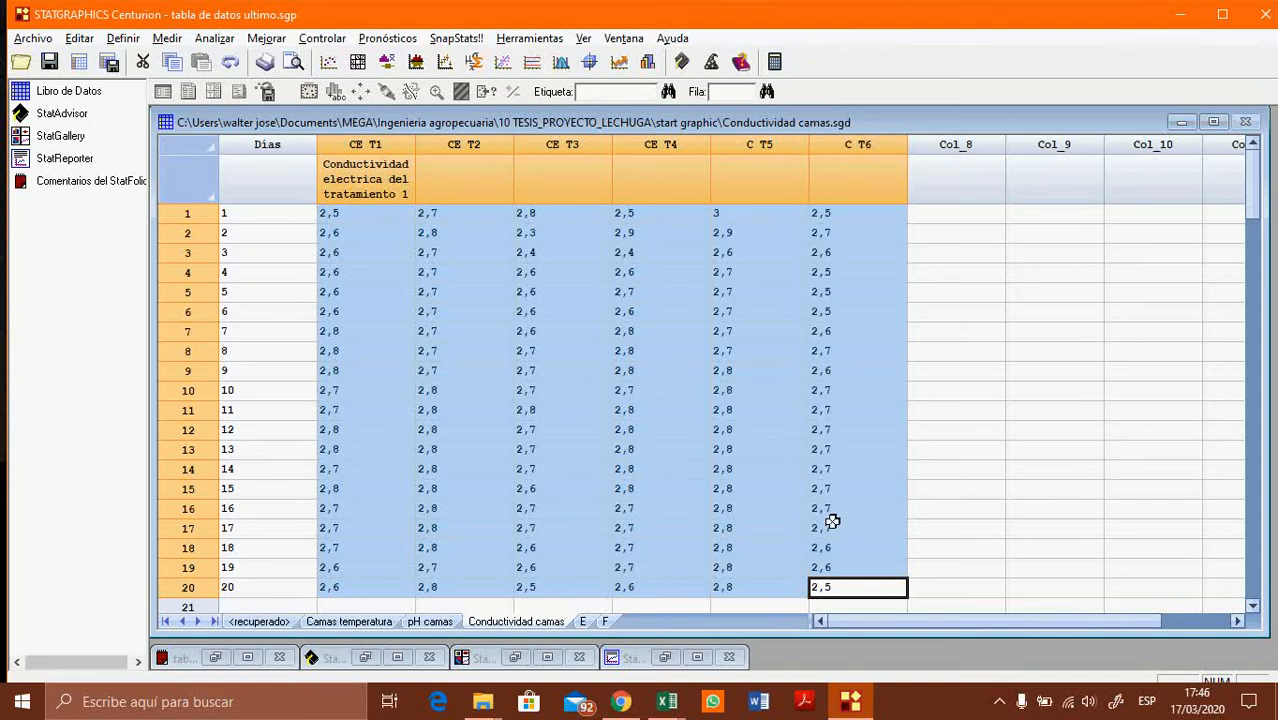
click(633, 470)
drag(363, 220, 860, 592)
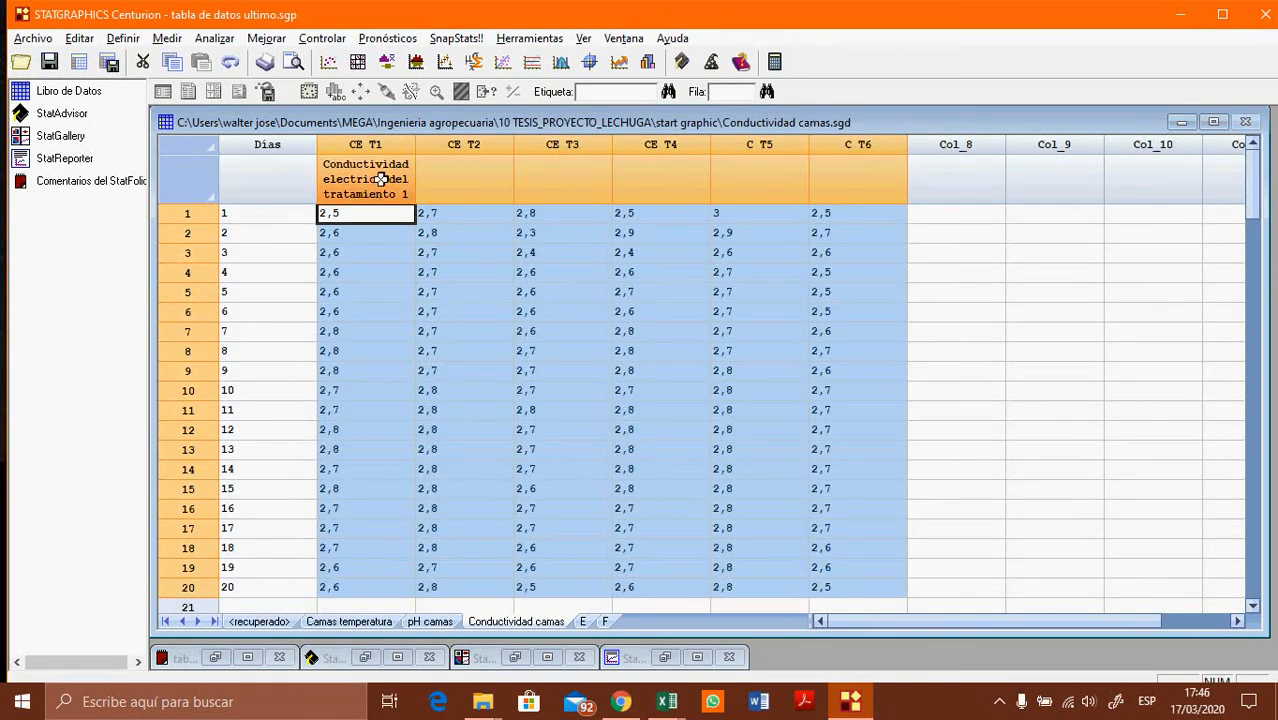
Step: Review the name, comment and type settings of the Días column and accept its column dialog
click(378, 164)
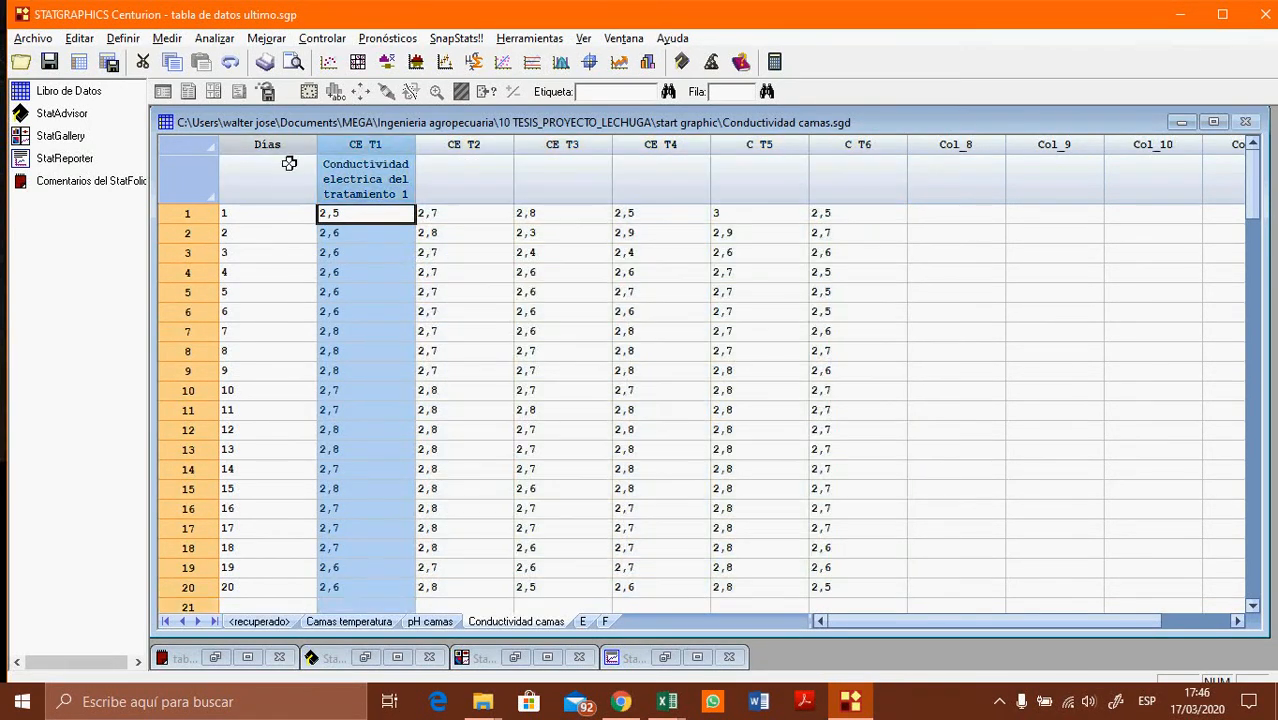
click(286, 163)
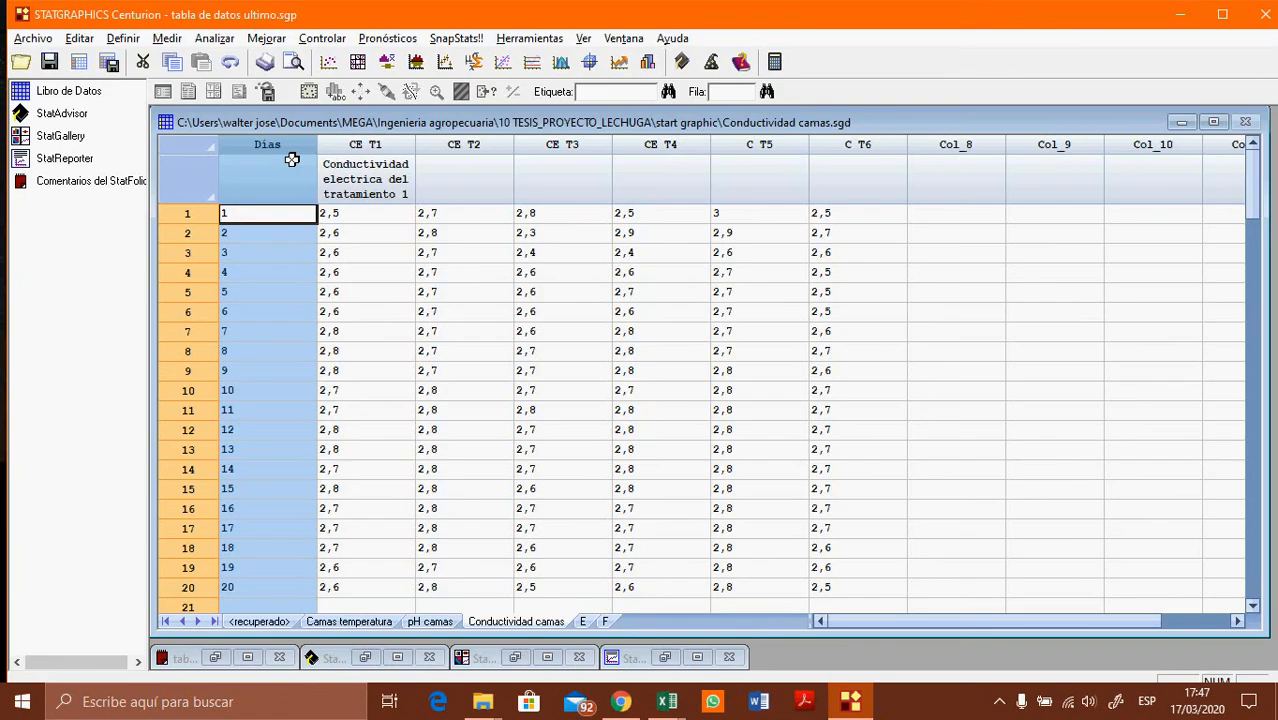
double_click(280, 147)
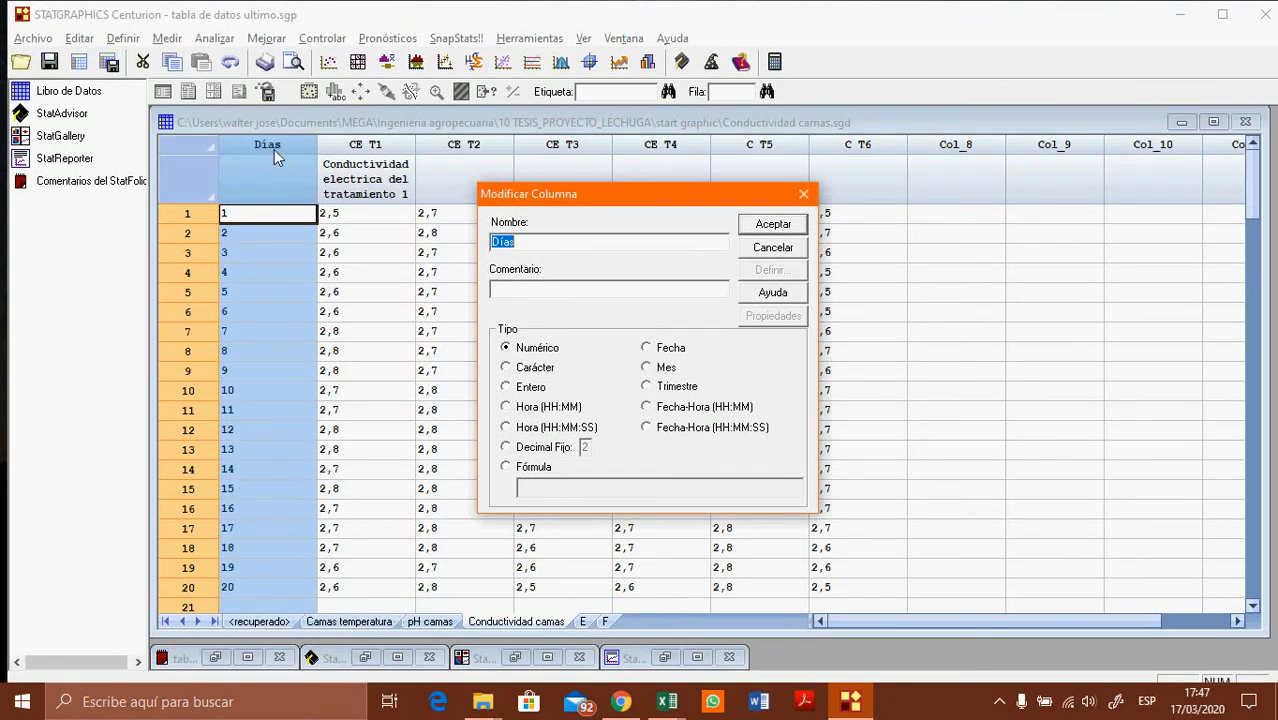
click(547, 250)
click(509, 285)
drag(580, 205, 614, 151)
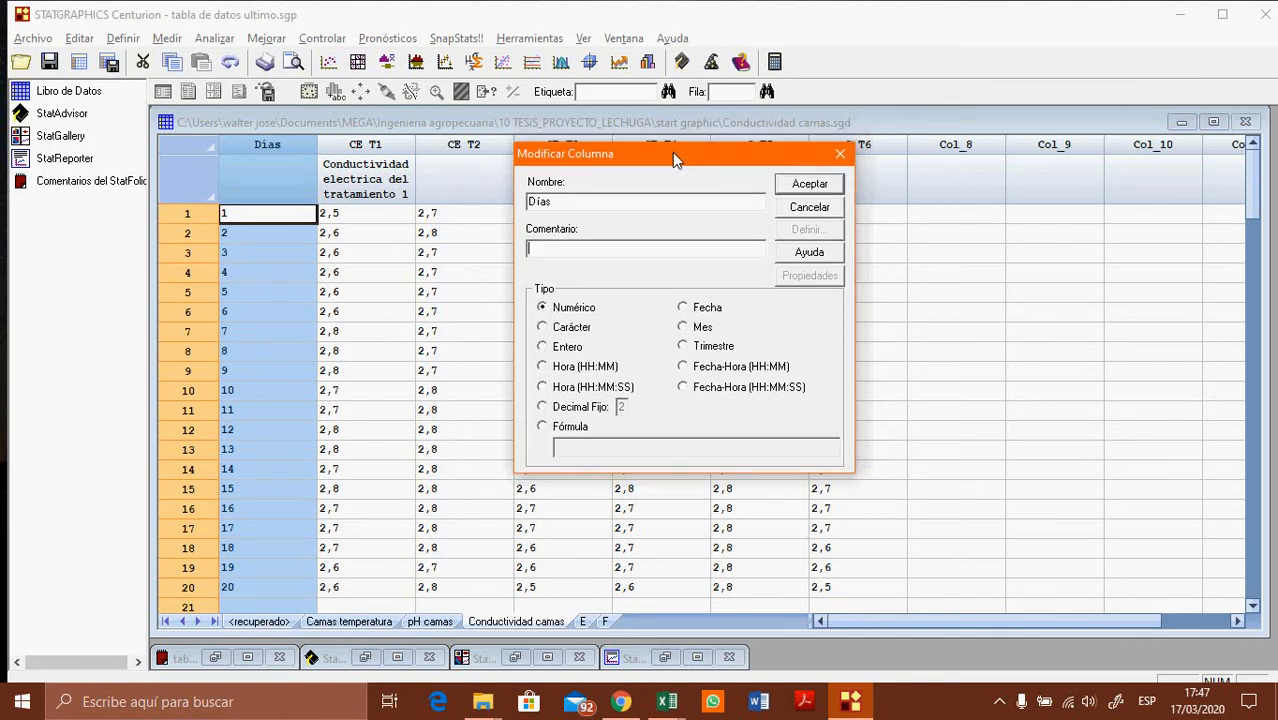
drag(675, 153, 678, 157)
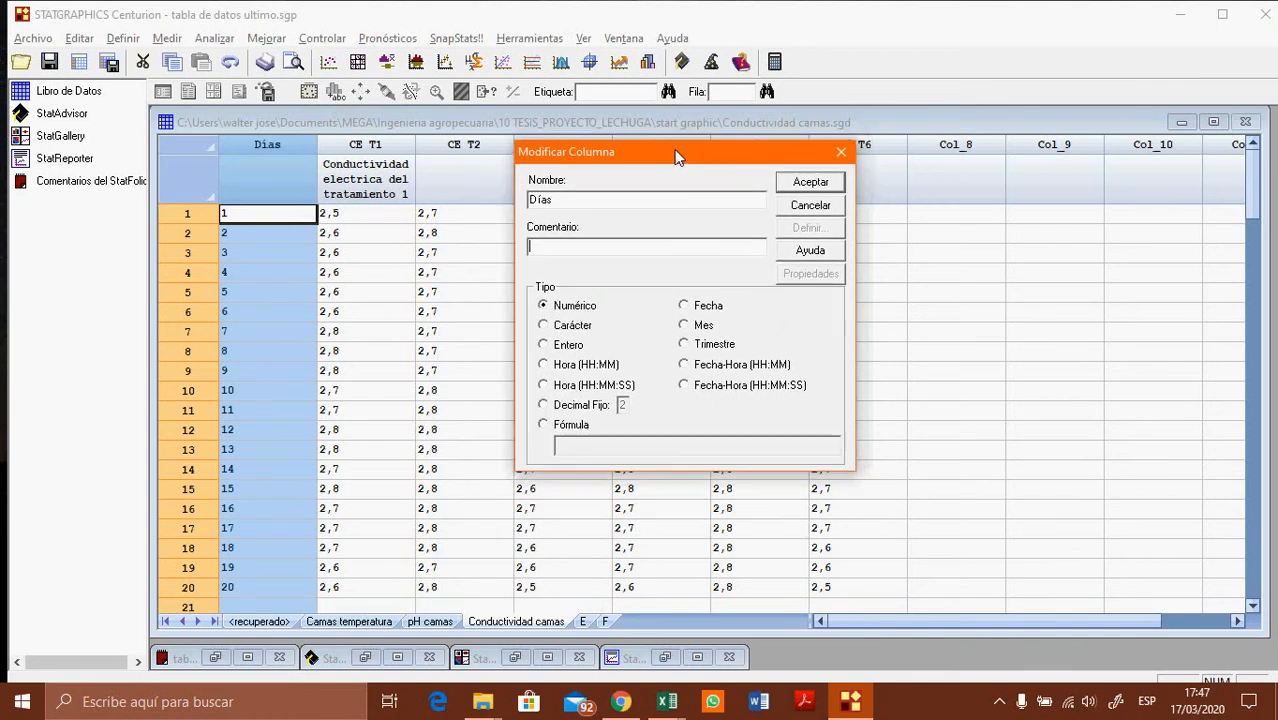
click(808, 185)
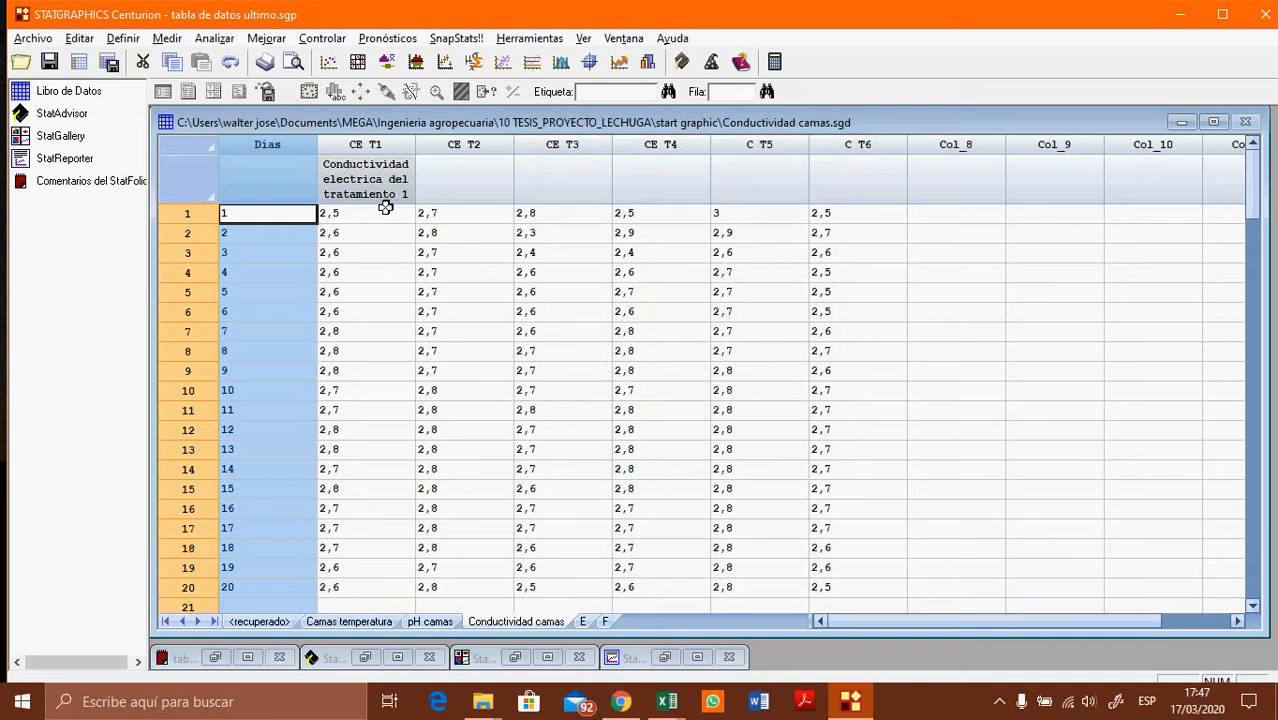
Step: Open the column settings of CE T1 and close them again
click(377, 150)
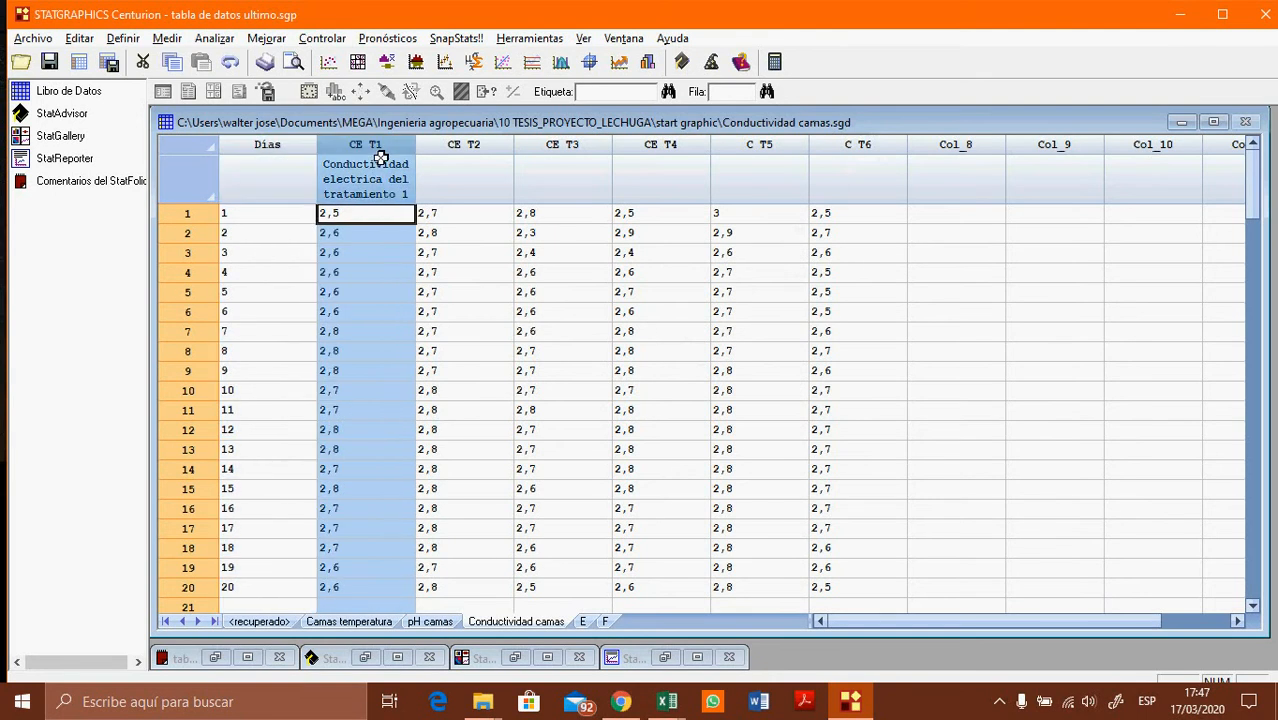
double_click(383, 158)
click(803, 195)
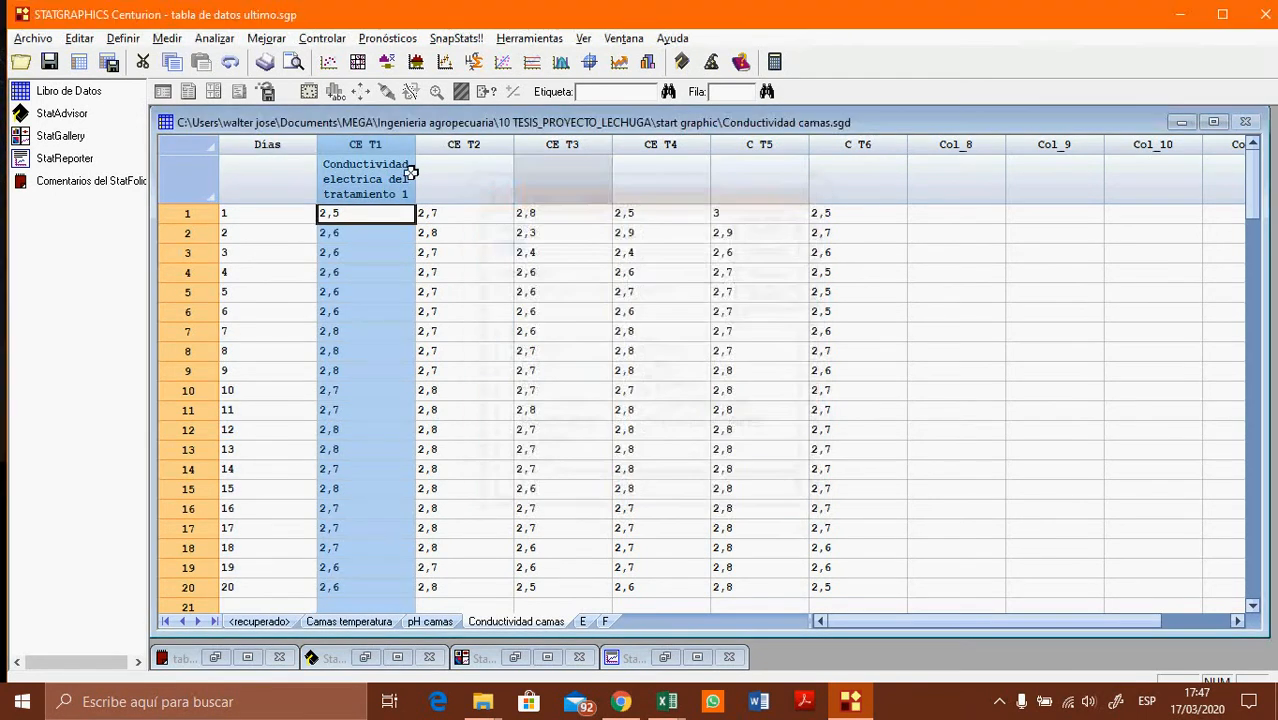
Step: Examine the treatment columns CE T1 to C T6 one by one
click(440, 150)
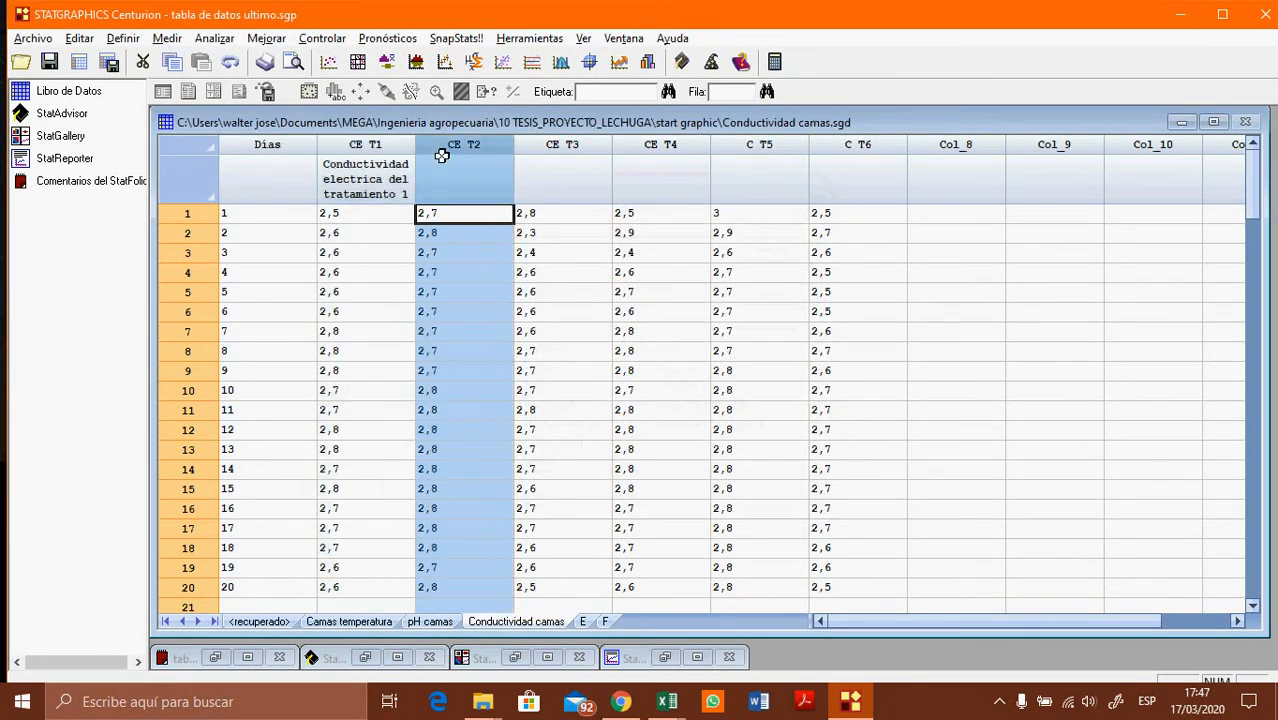
click(598, 166)
click(694, 156)
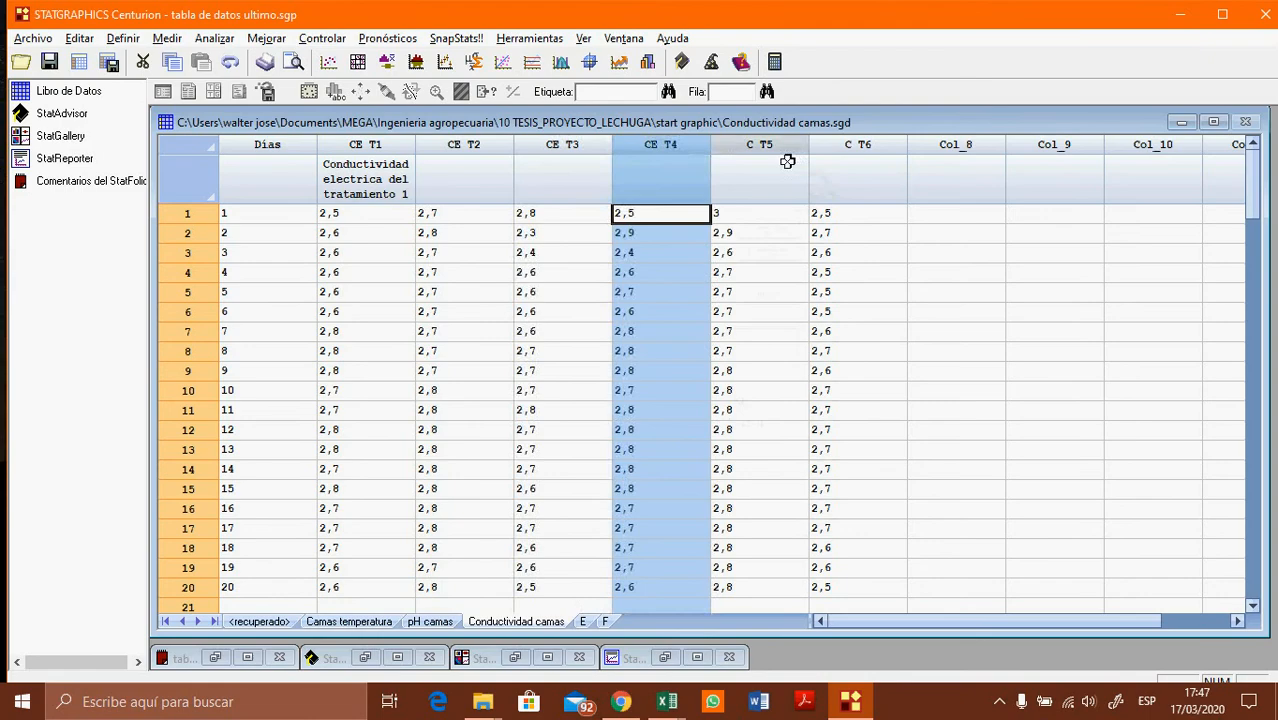
click(786, 160)
click(866, 155)
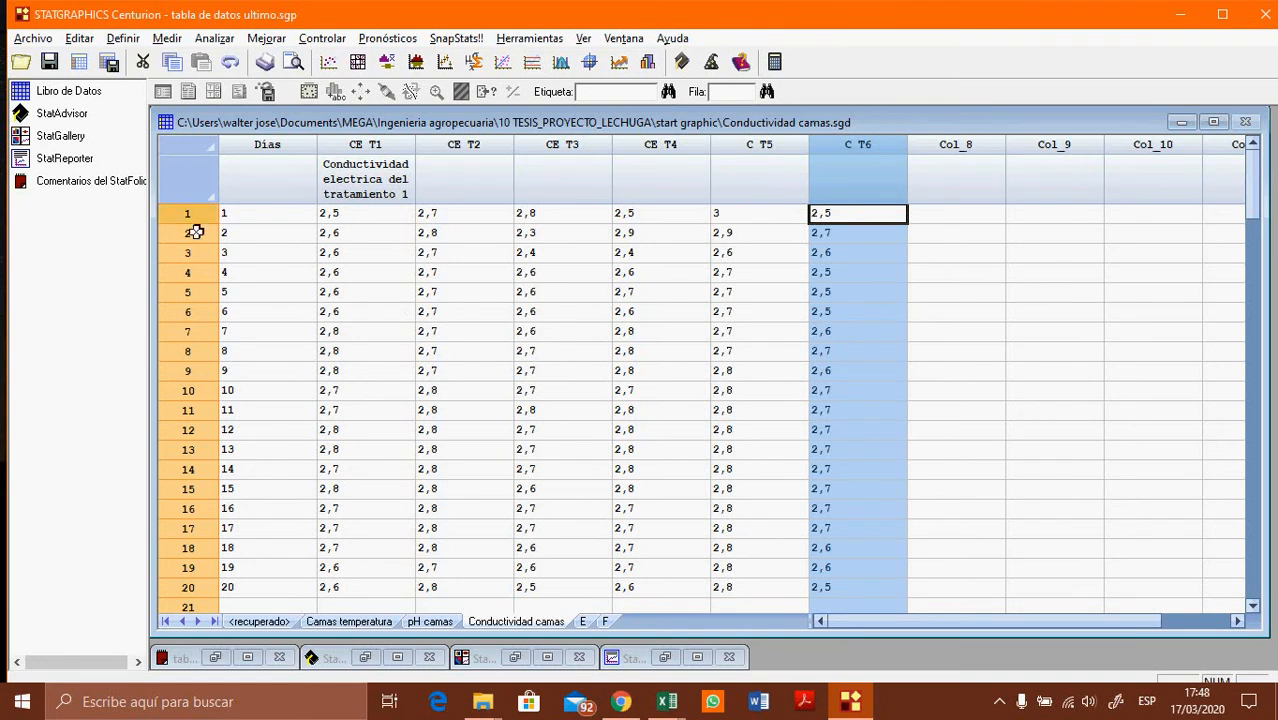
click(387, 162)
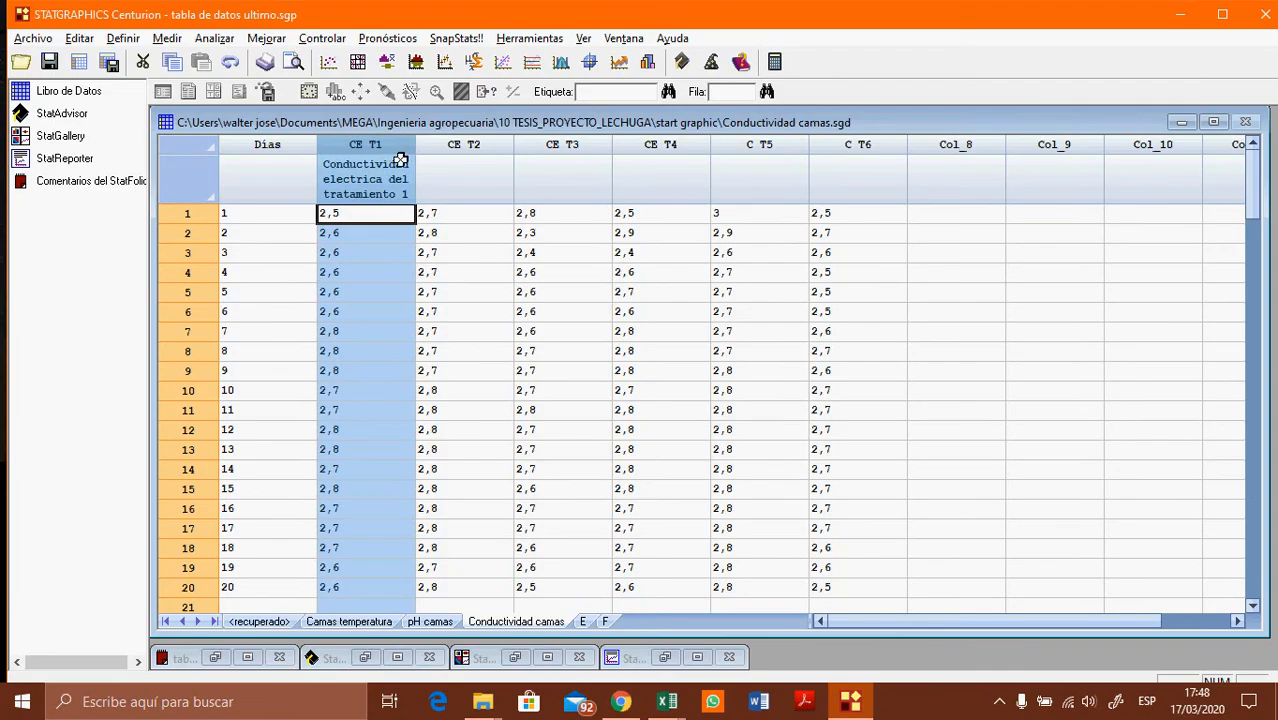
click(506, 157)
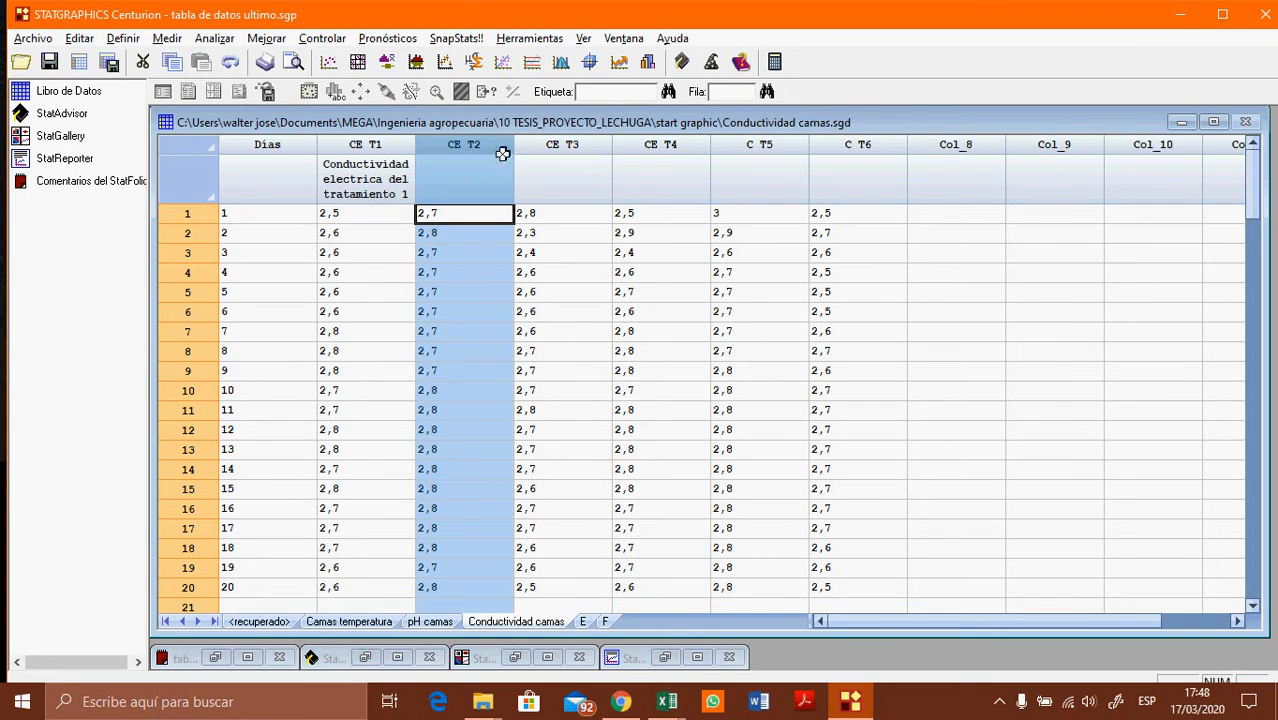
click(884, 156)
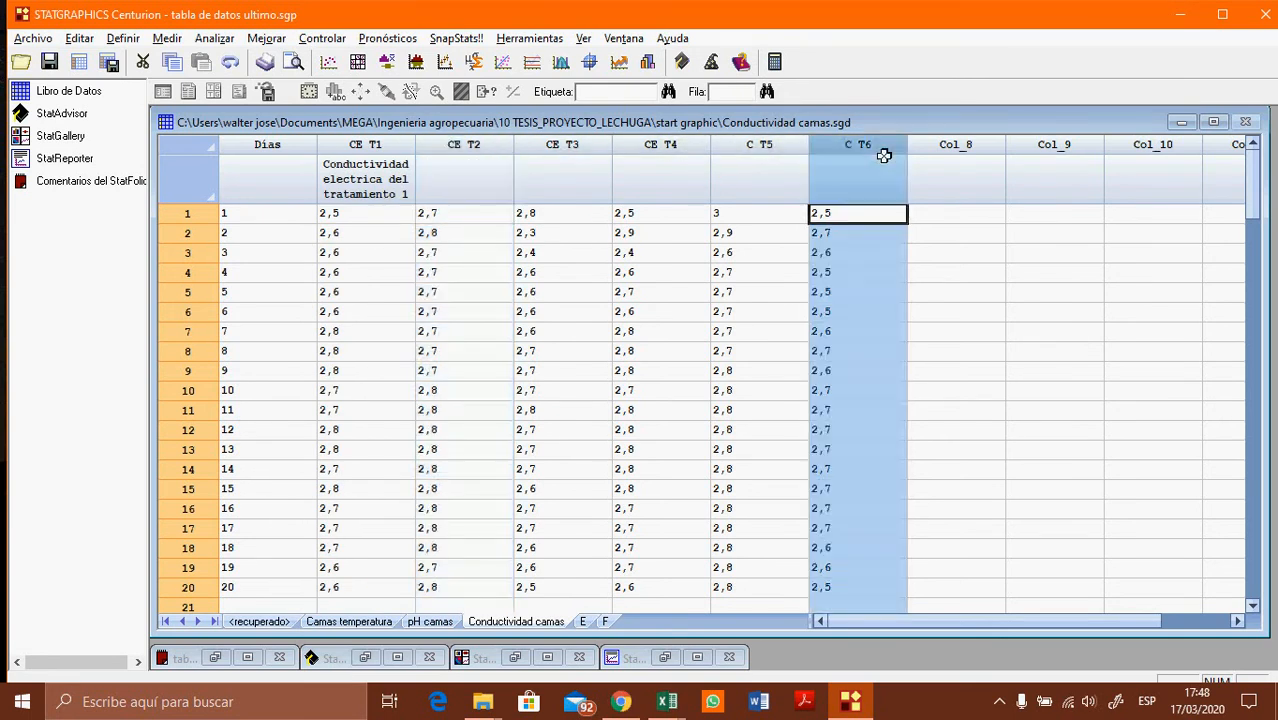
click(385, 163)
click(502, 162)
click(562, 156)
click(685, 157)
click(759, 155)
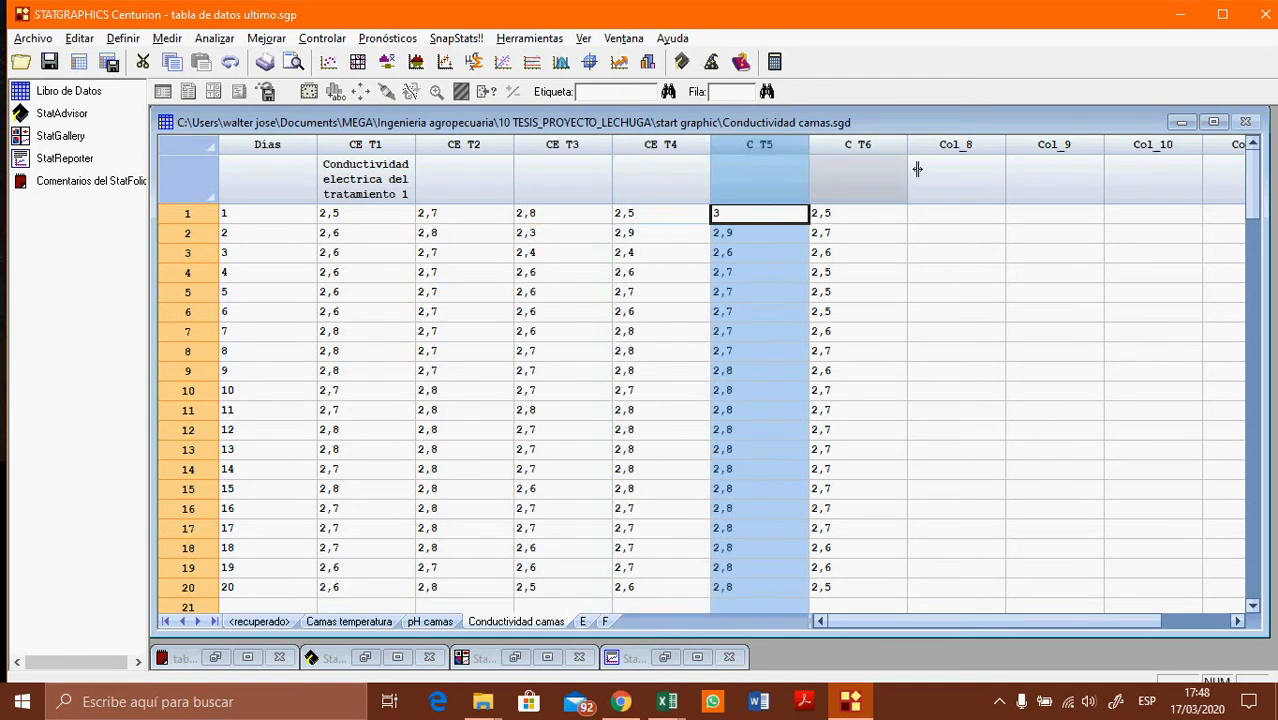
click(876, 157)
click(380, 152)
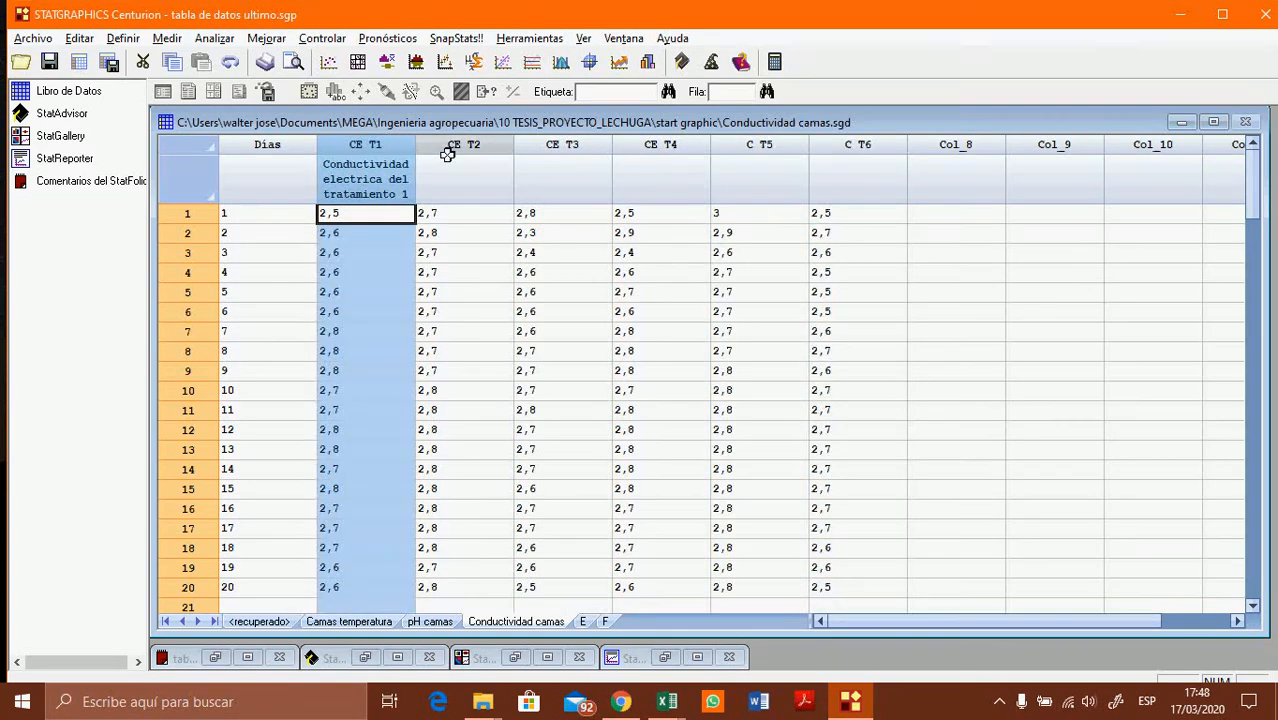
click(455, 155)
click(568, 150)
click(660, 152)
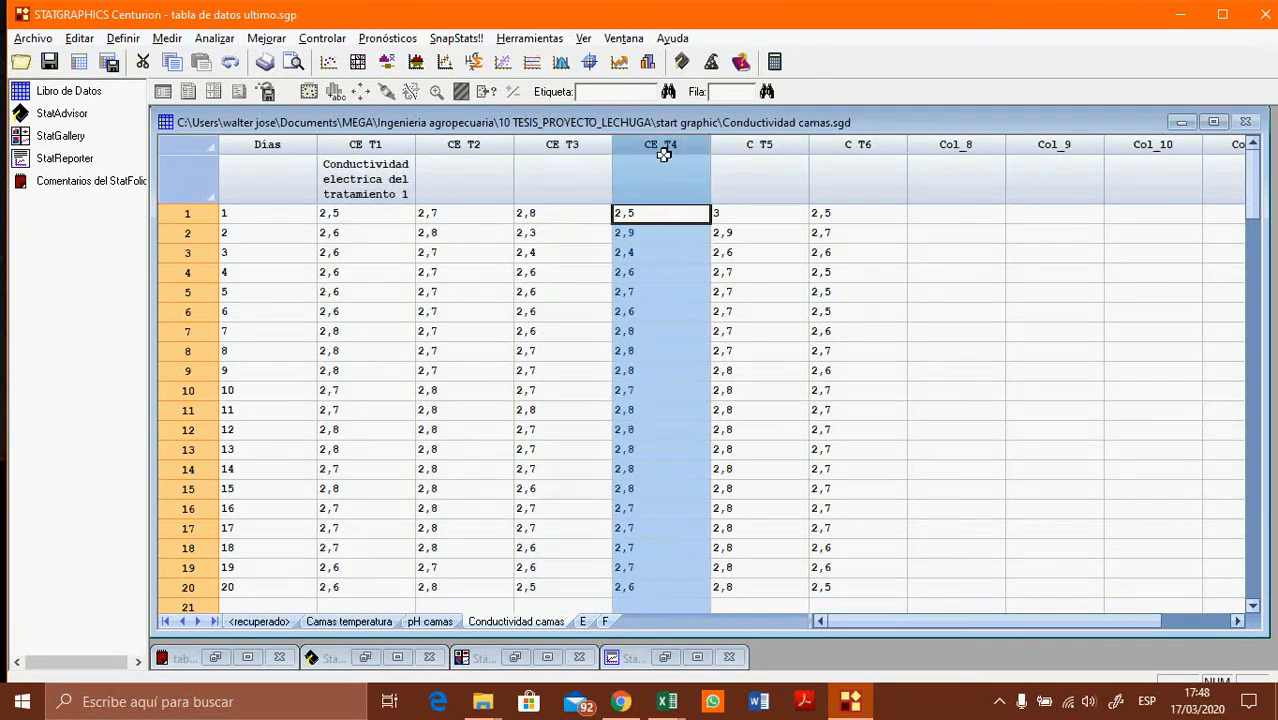
click(764, 148)
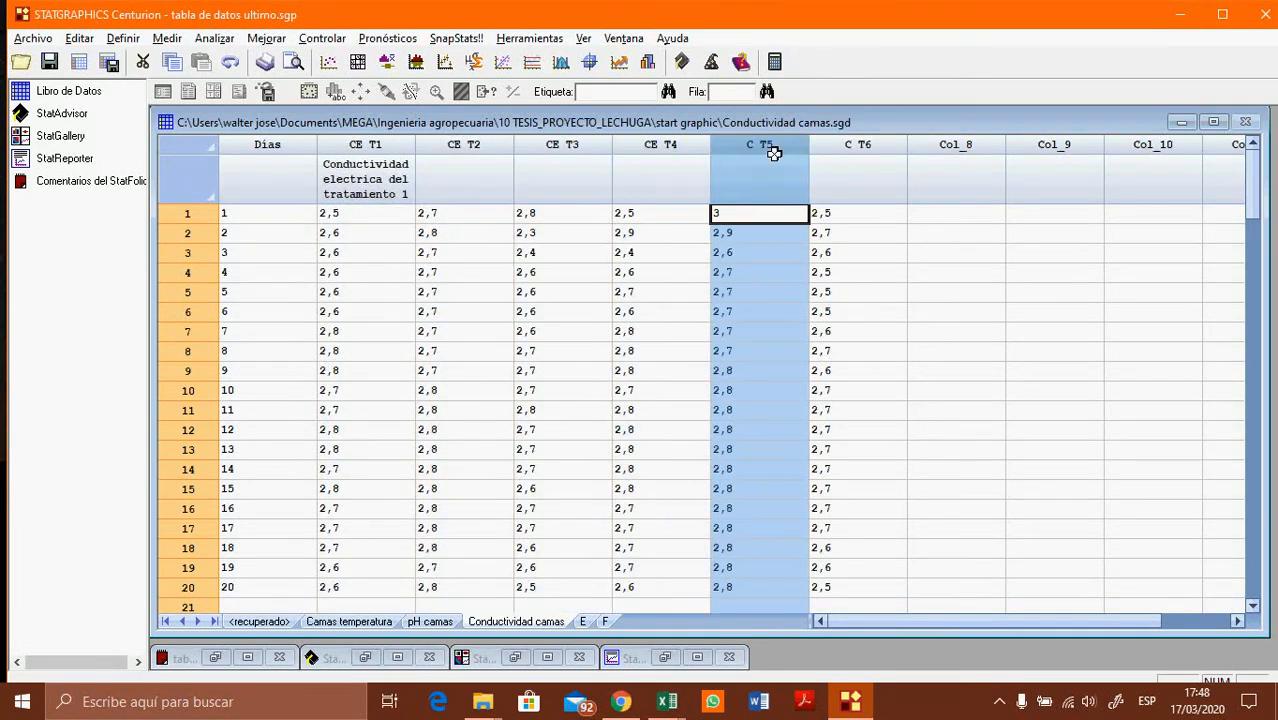
click(850, 163)
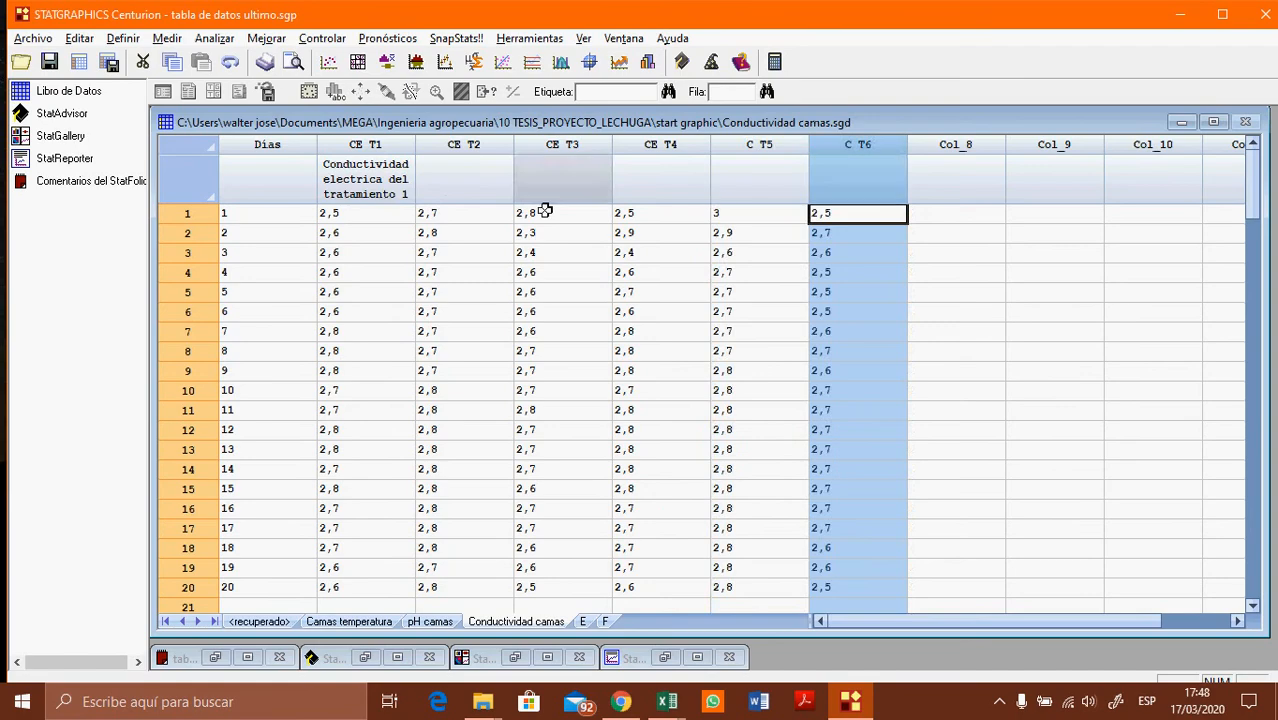
click(368, 175)
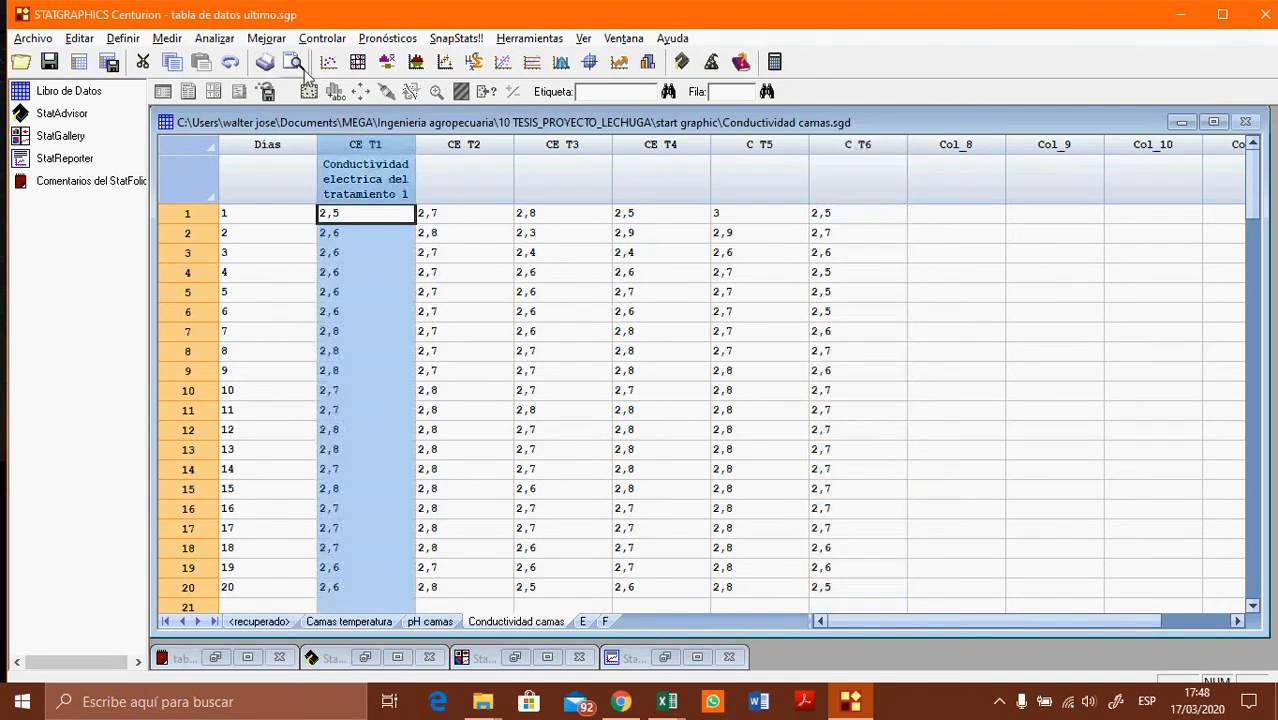
click(224, 45)
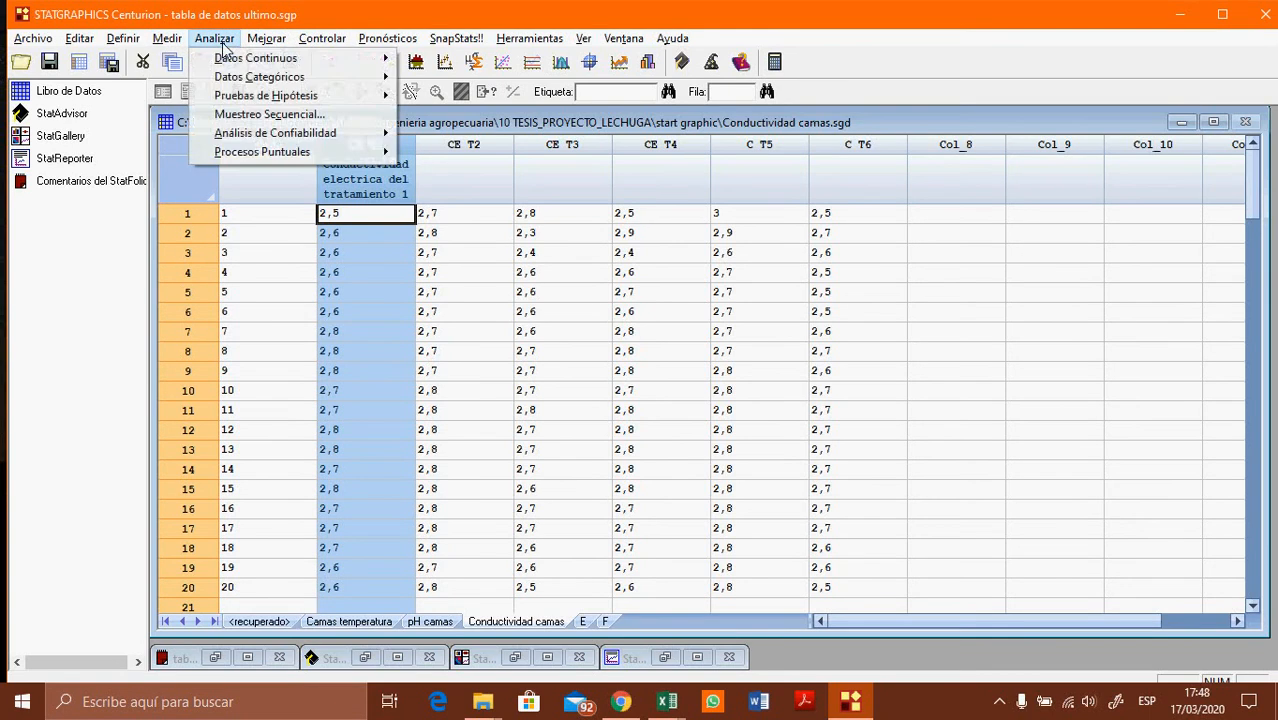
mouse_move(309, 62)
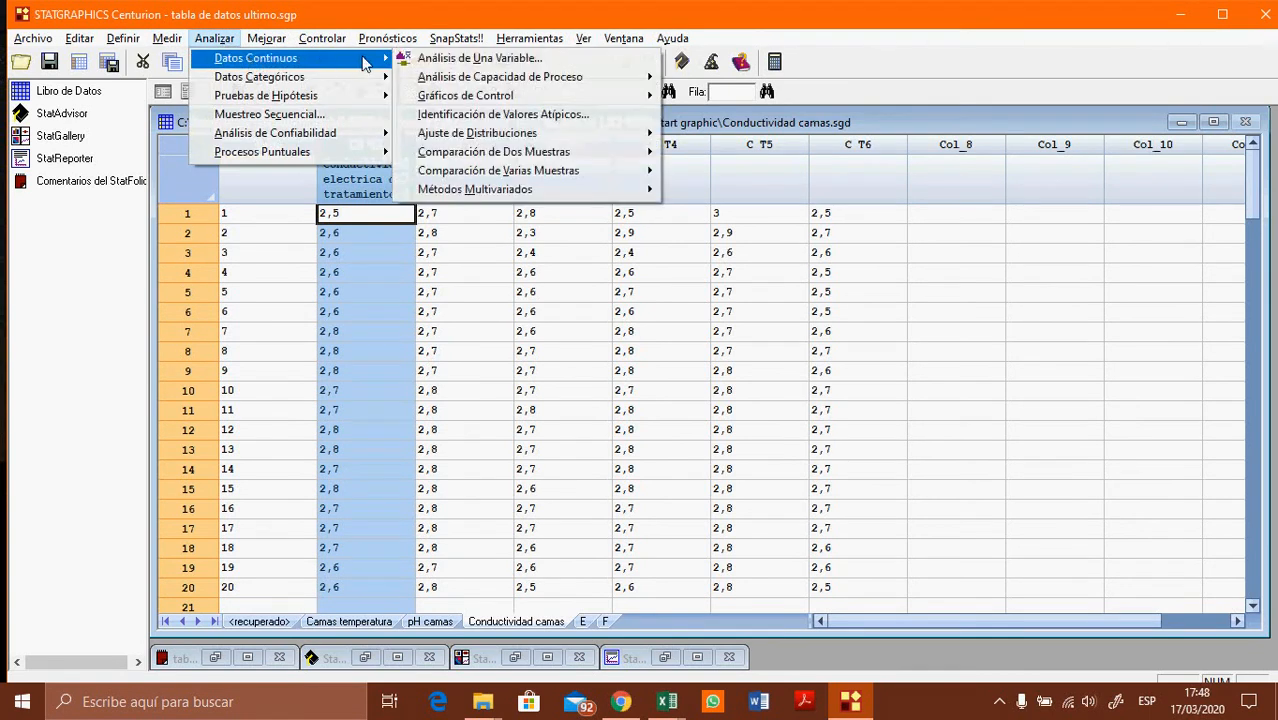
mouse_move(474, 174)
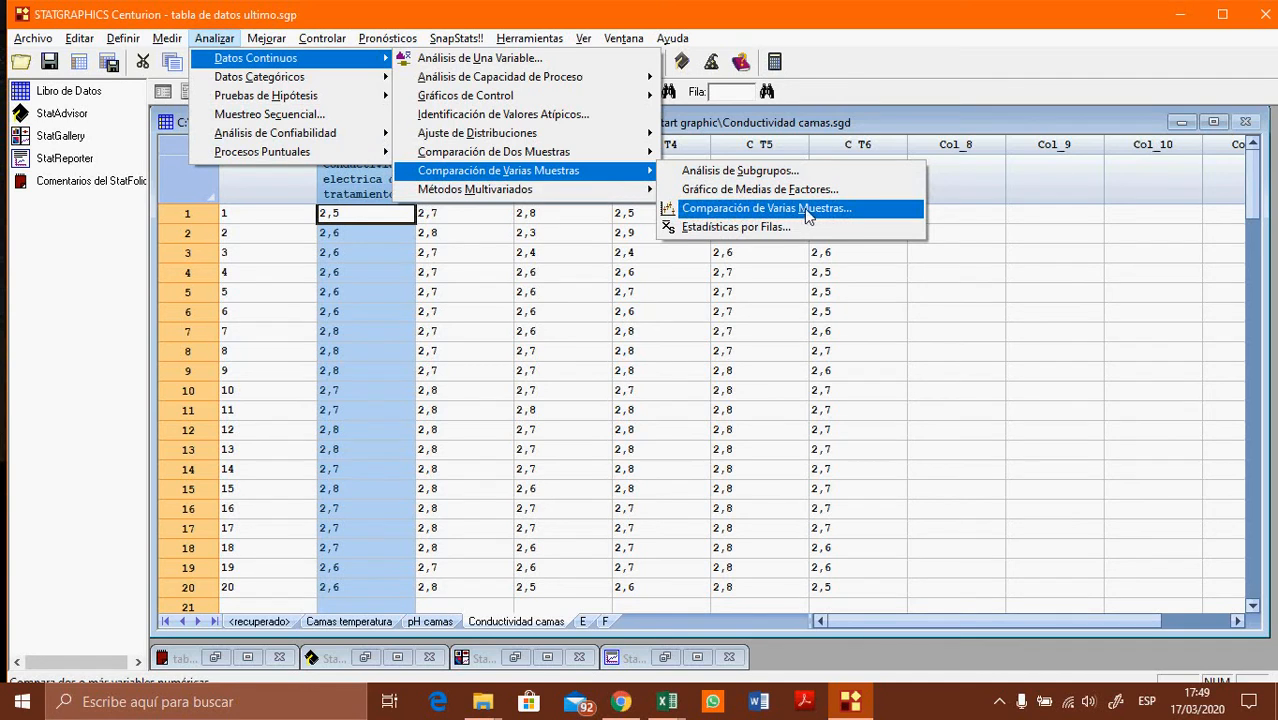
click(820, 210)
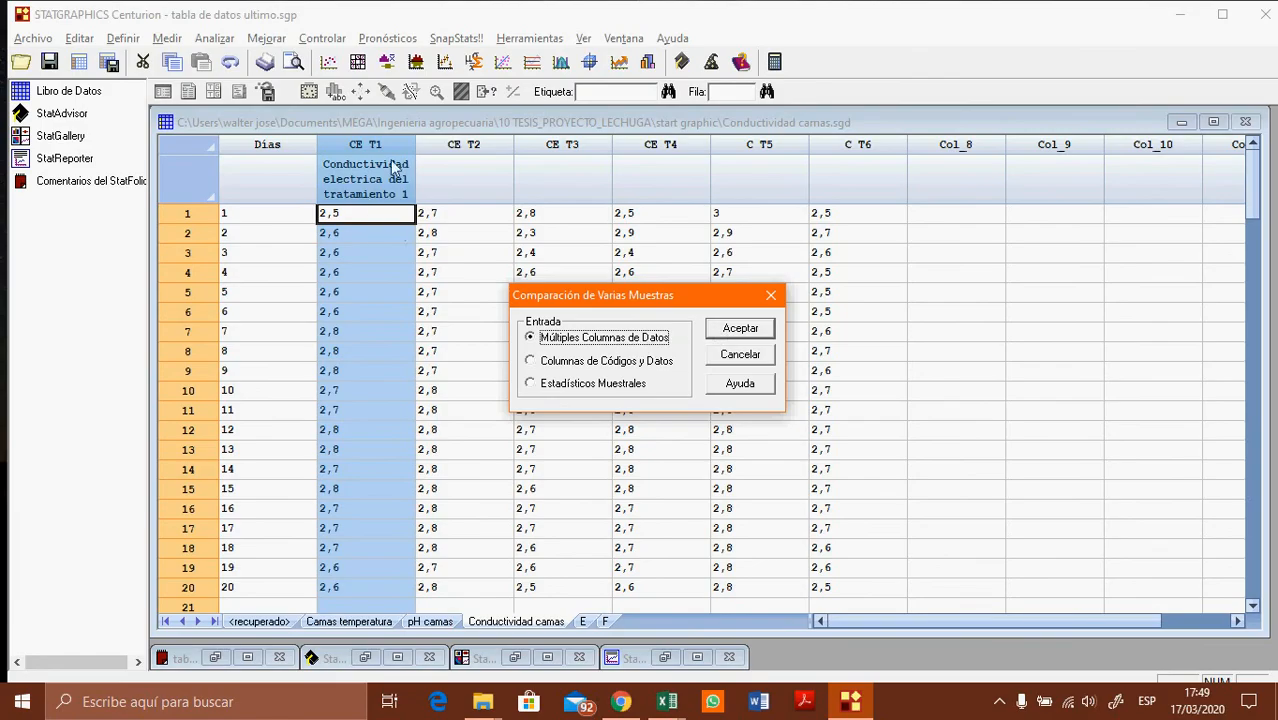
click(738, 331)
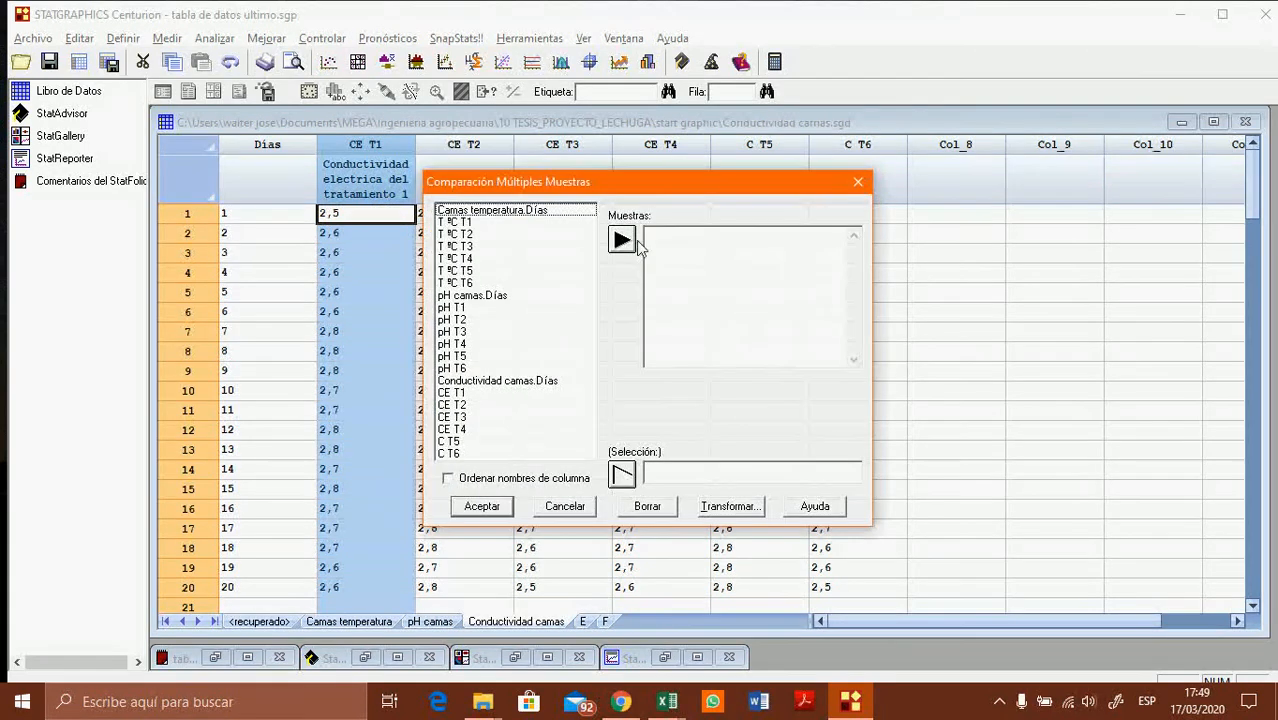
click(680, 262)
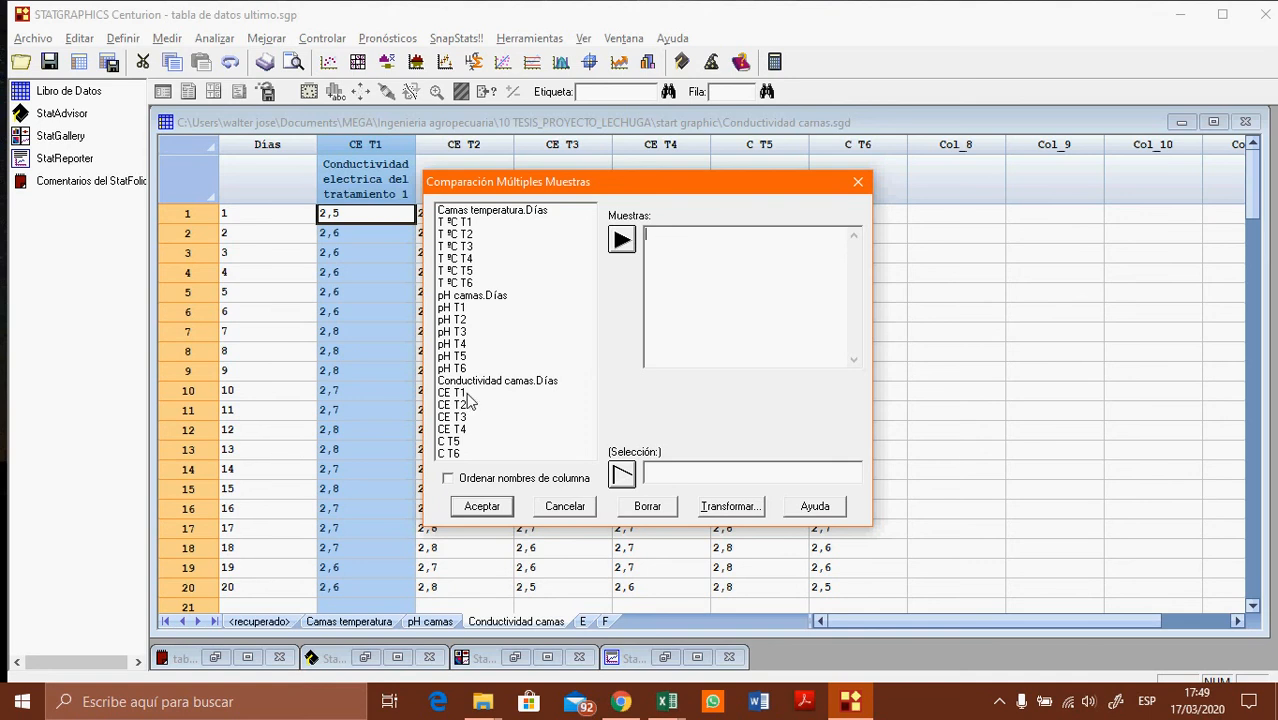
drag(468, 400, 470, 460)
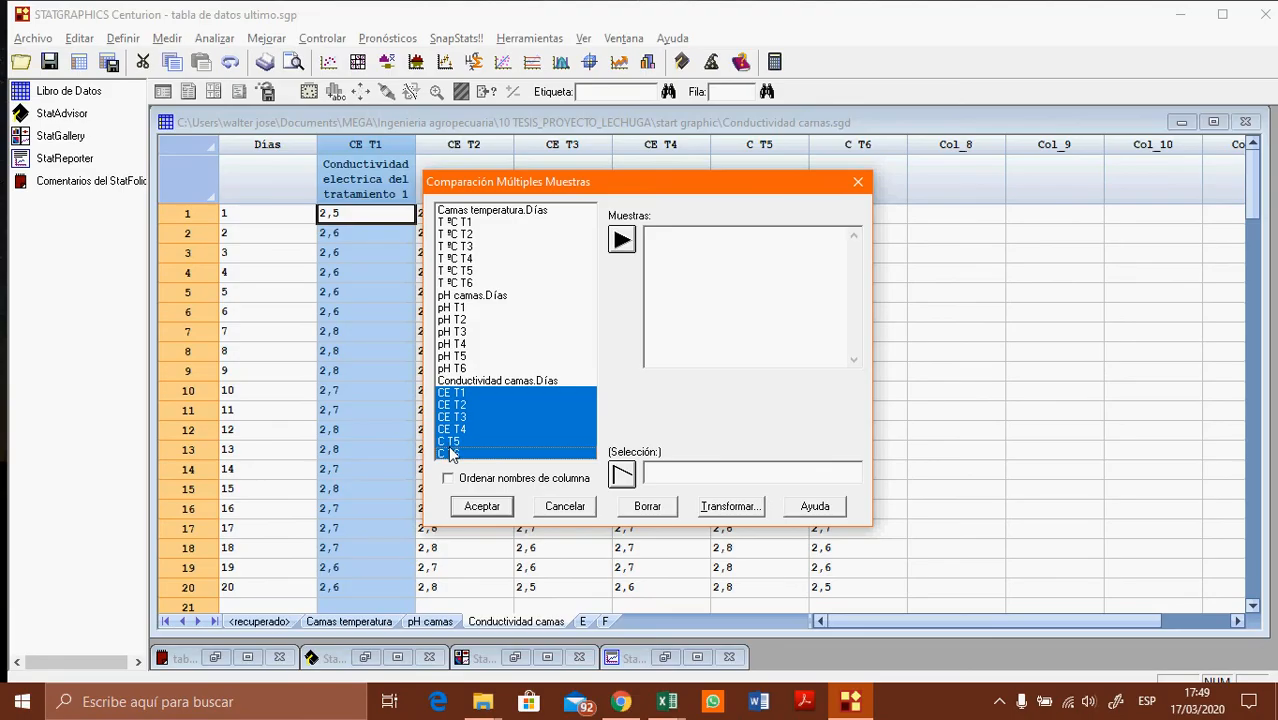
click(663, 512)
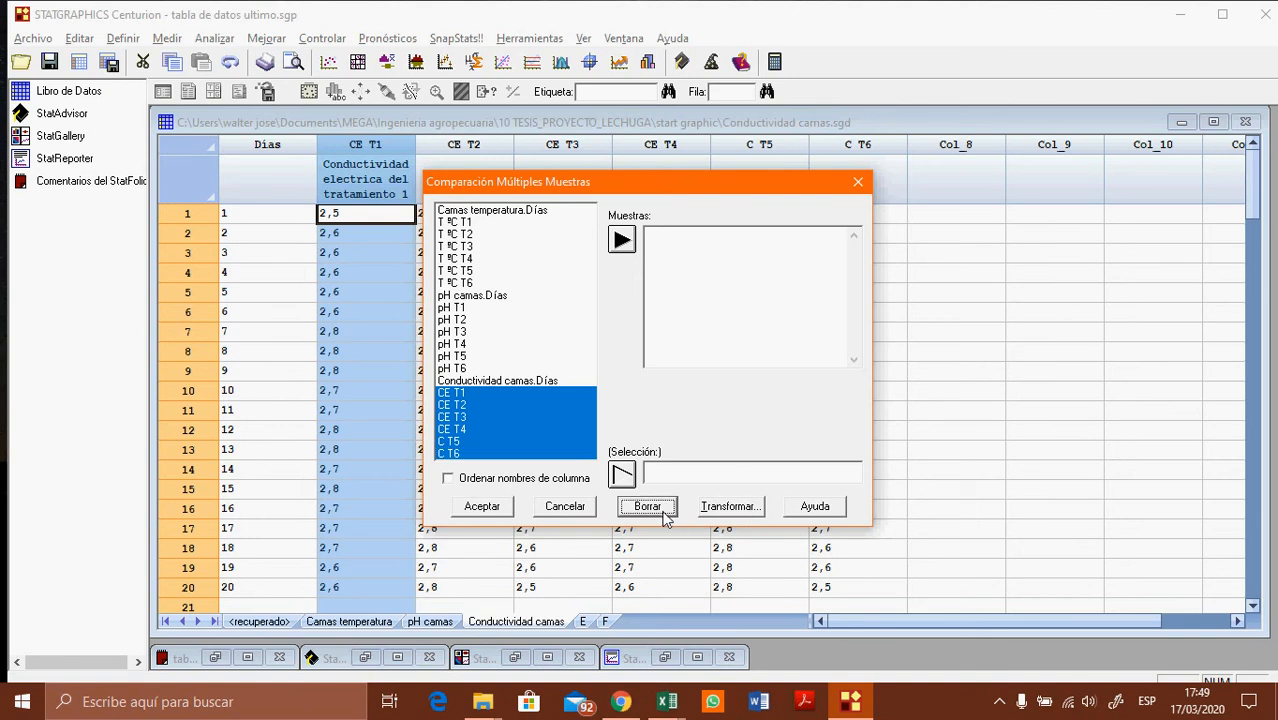
click(572, 510)
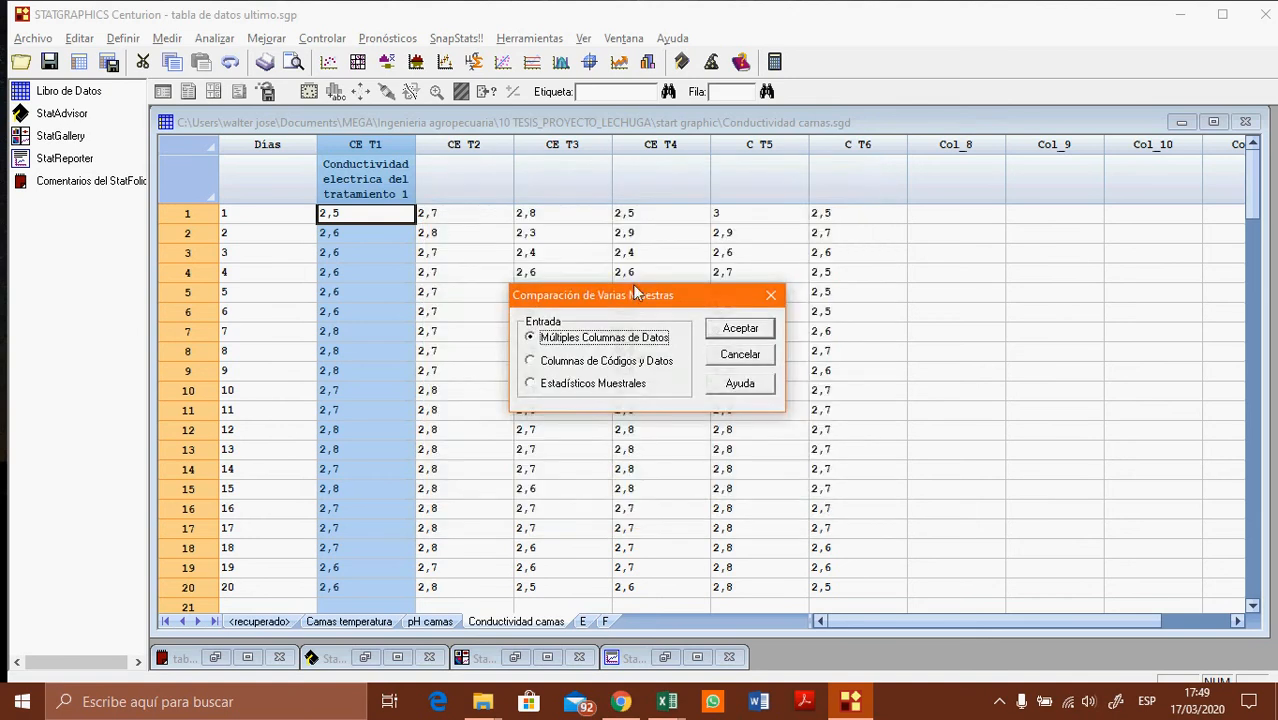
click(738, 357)
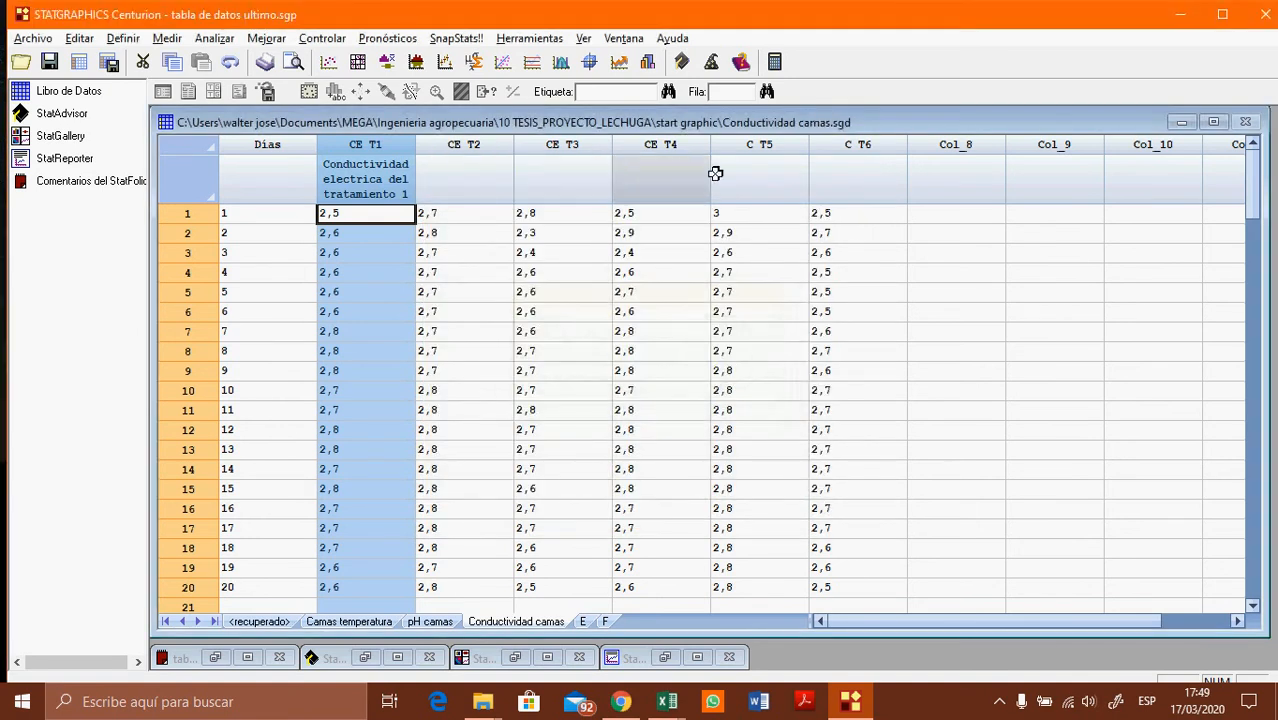
Step: Rename the columns C T5 and C T6 as CE T5 and CE T6
double_click(770, 156)
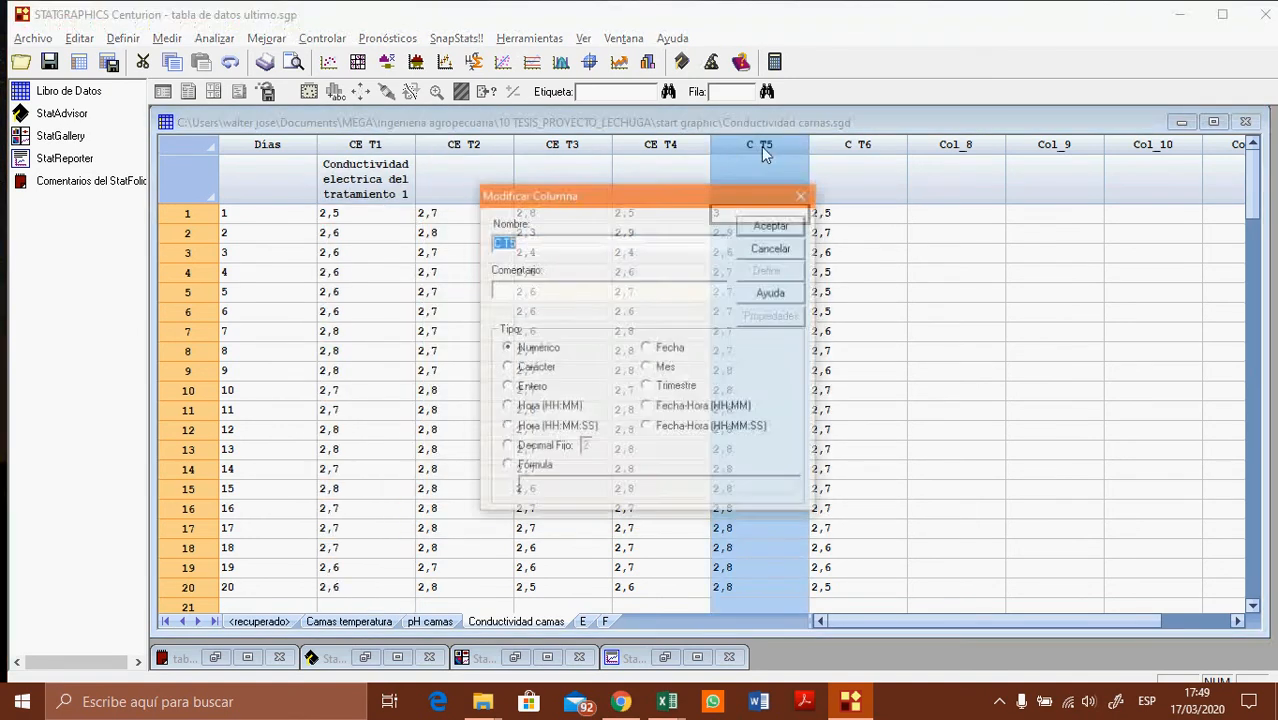
double_click(510, 246)
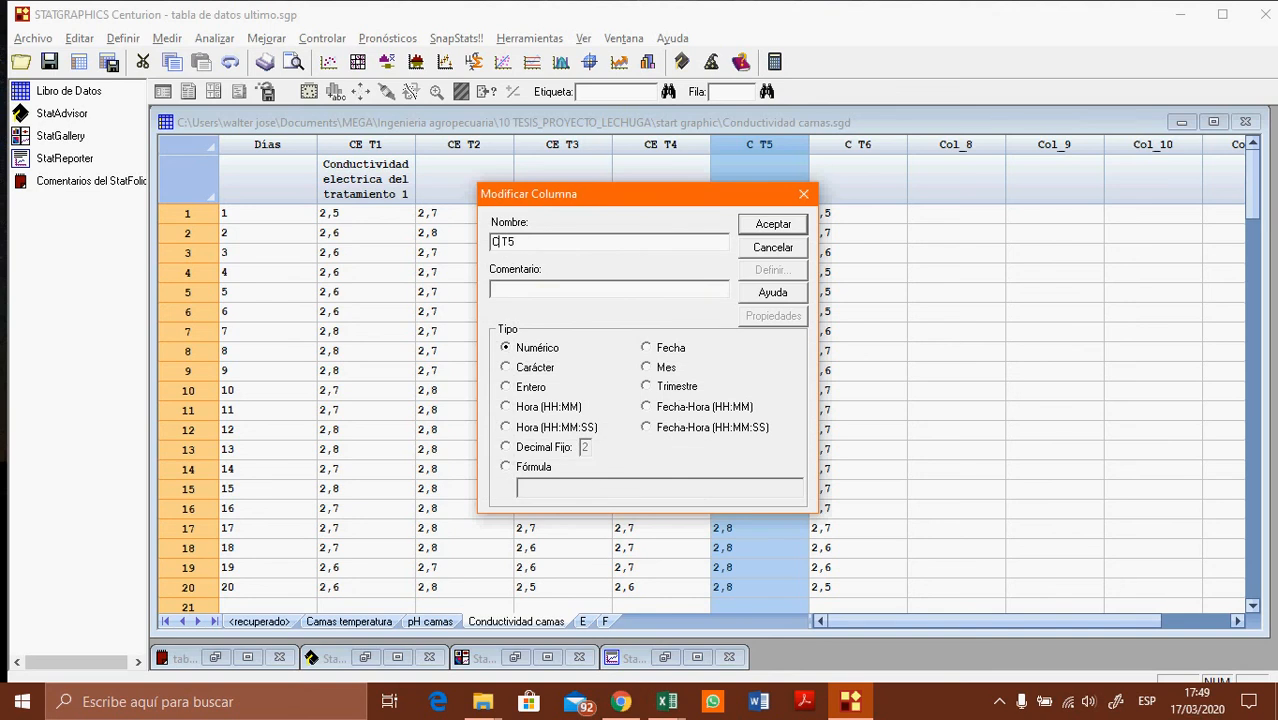
text(E)
click(798, 230)
double_click(858, 152)
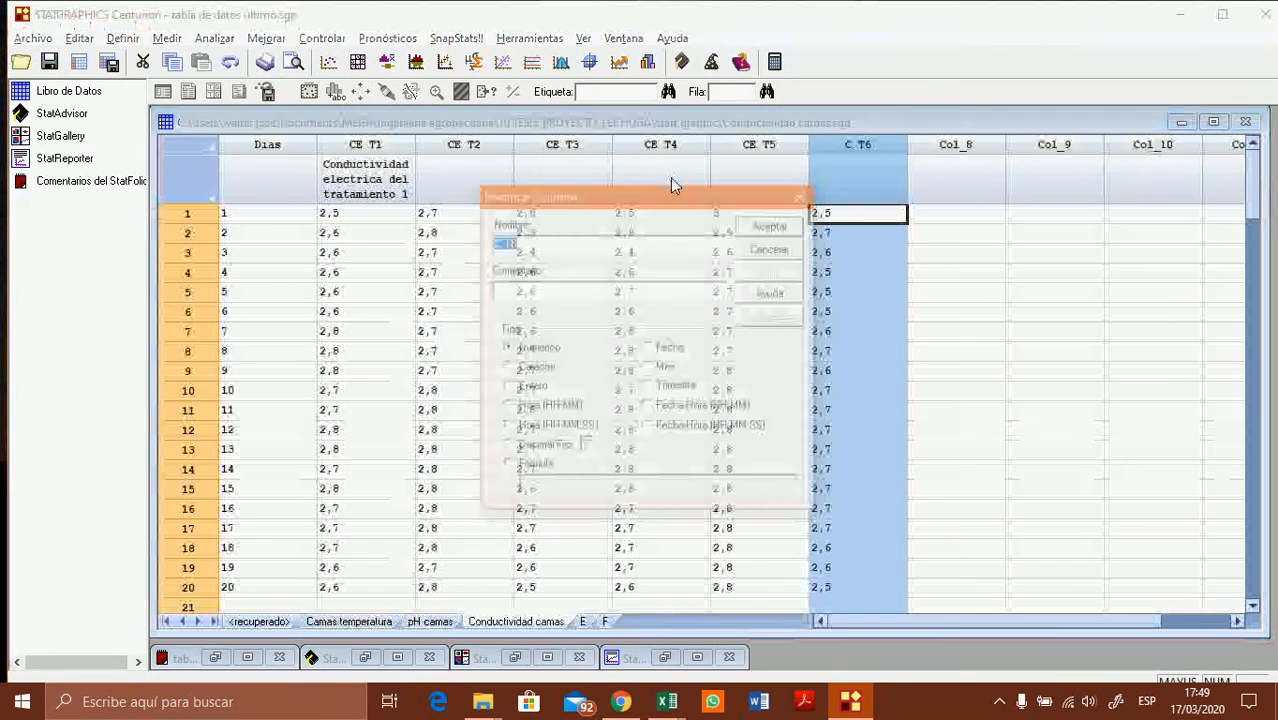
click(507, 249)
text(E)
click(752, 230)
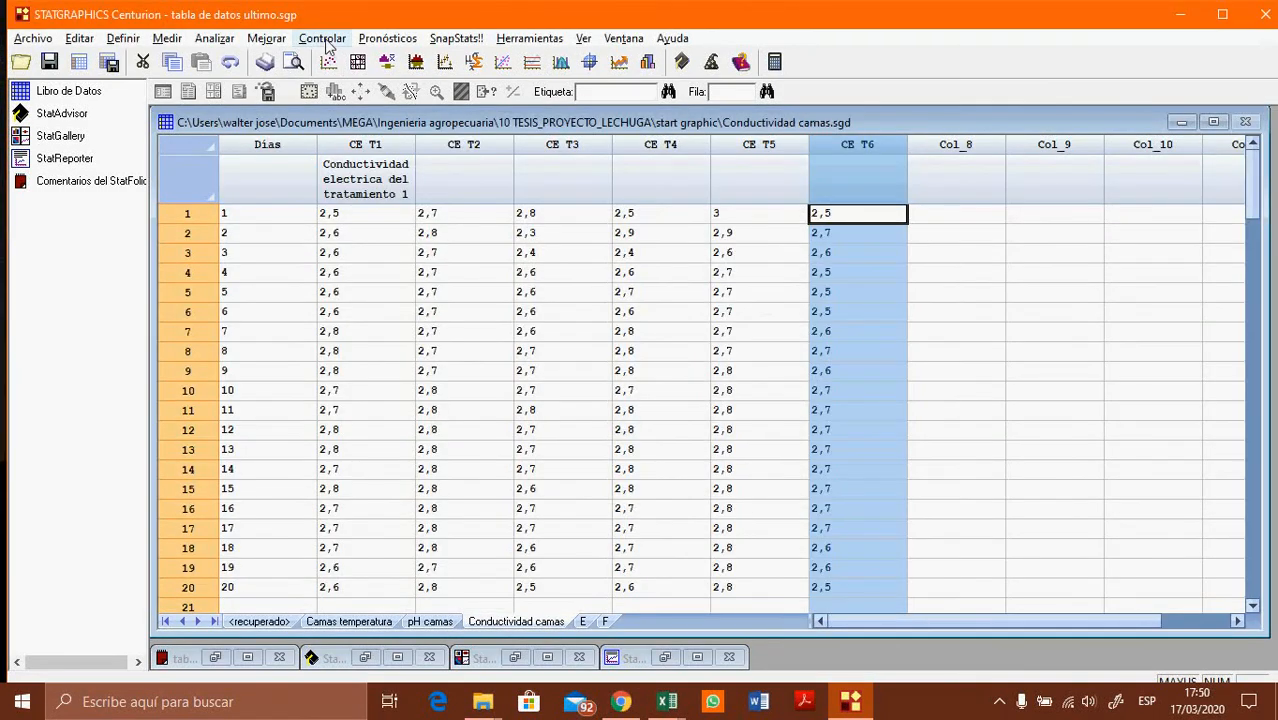
Step: Set up a Comparación de Varias Muestras from multiple data columns, with CE T1 to CE T6 as the samples
click(228, 41)
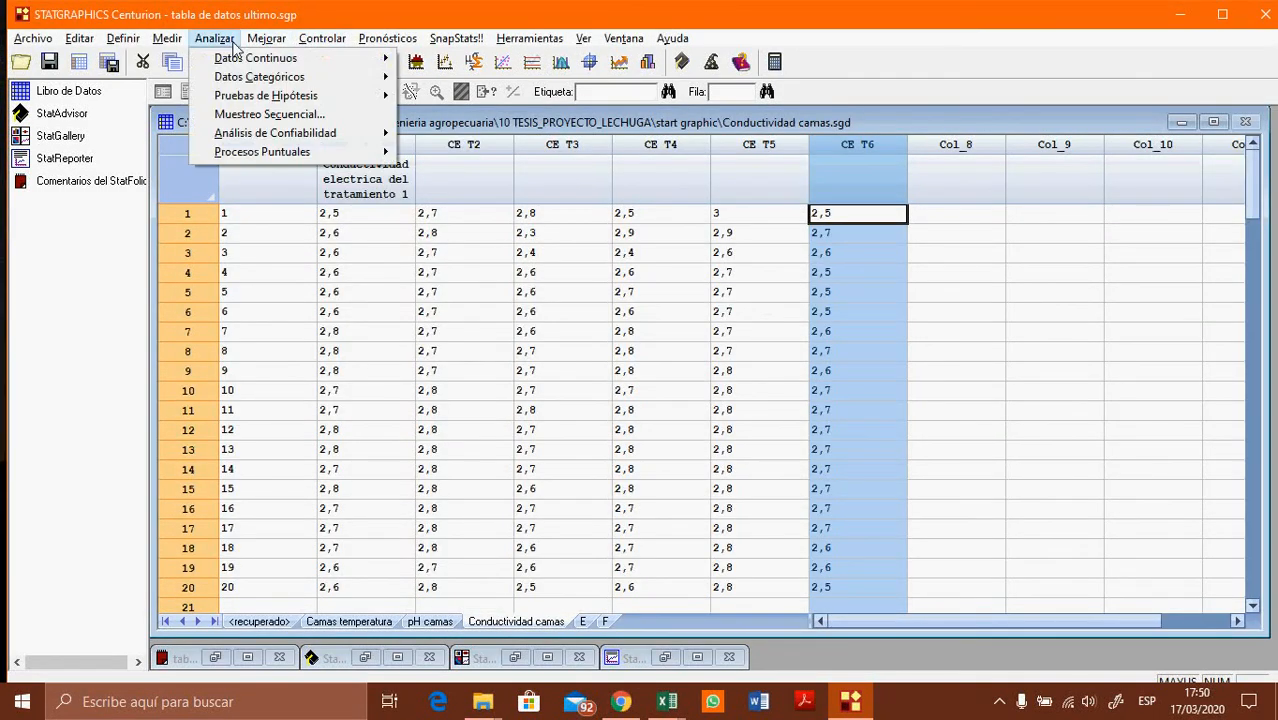
mouse_move(287, 60)
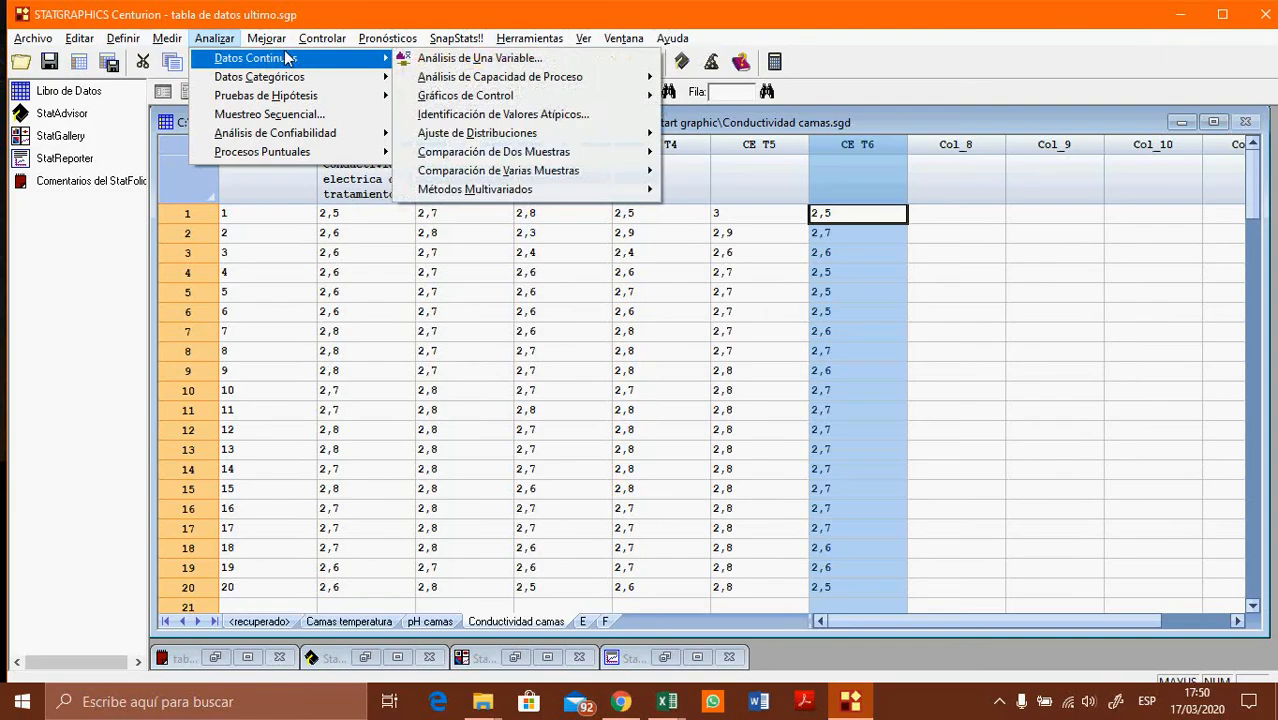
mouse_move(524, 172)
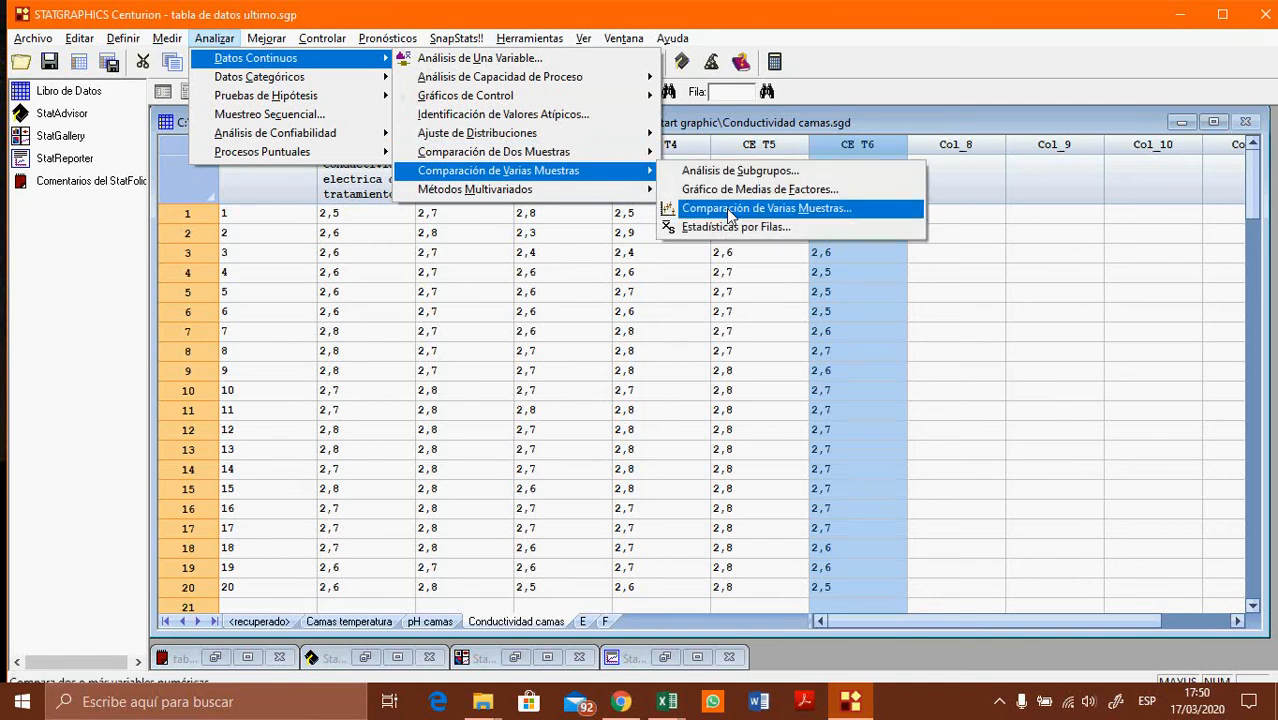
click(730, 209)
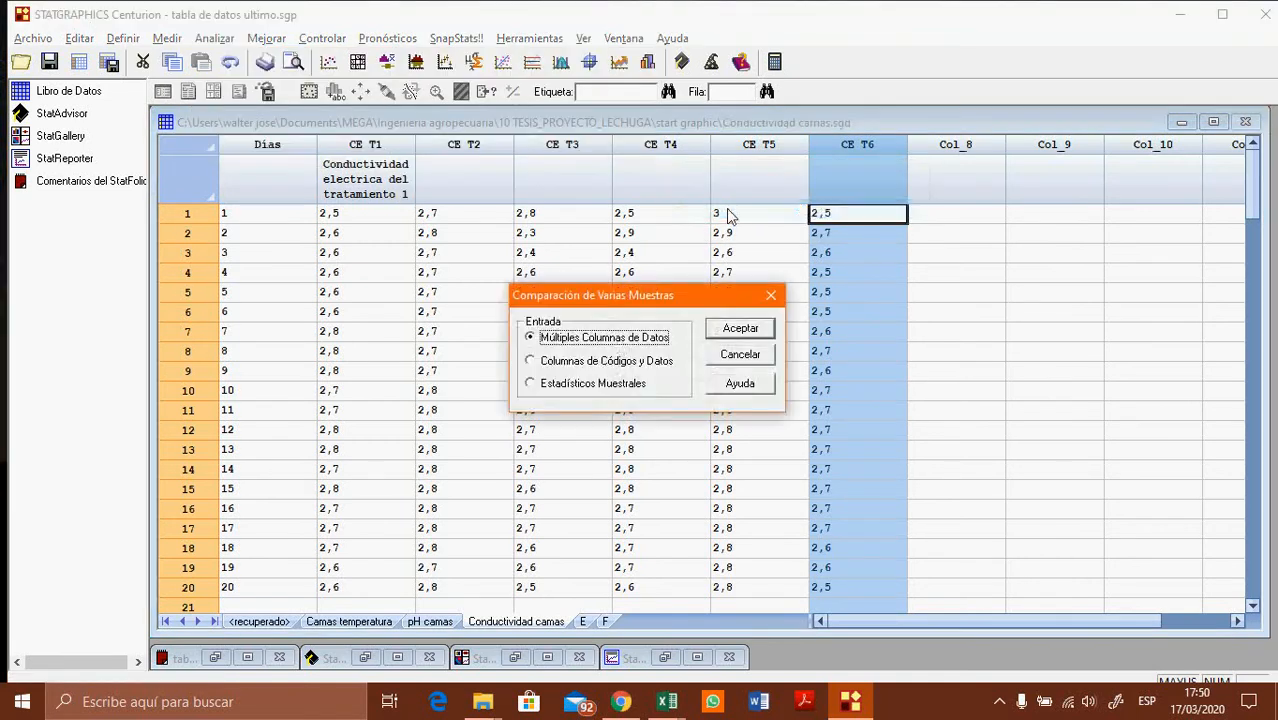
click(743, 331)
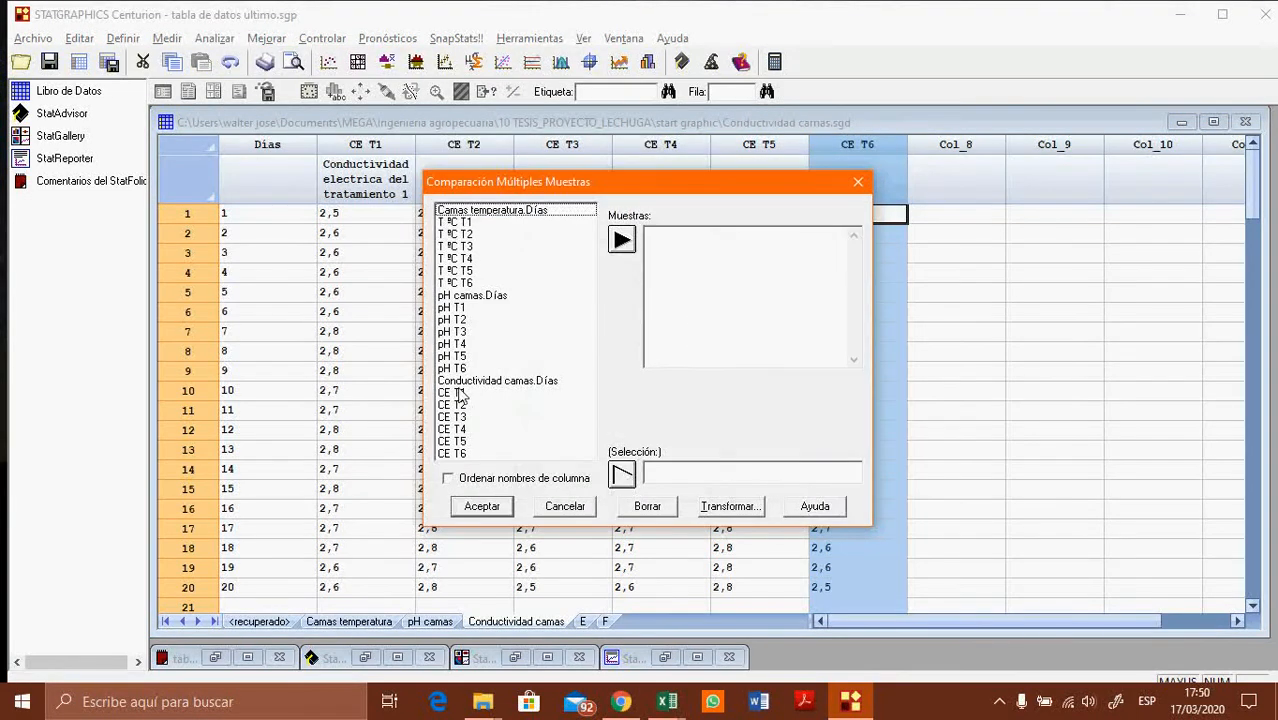
click(461, 393)
drag(463, 404, 474, 470)
click(621, 240)
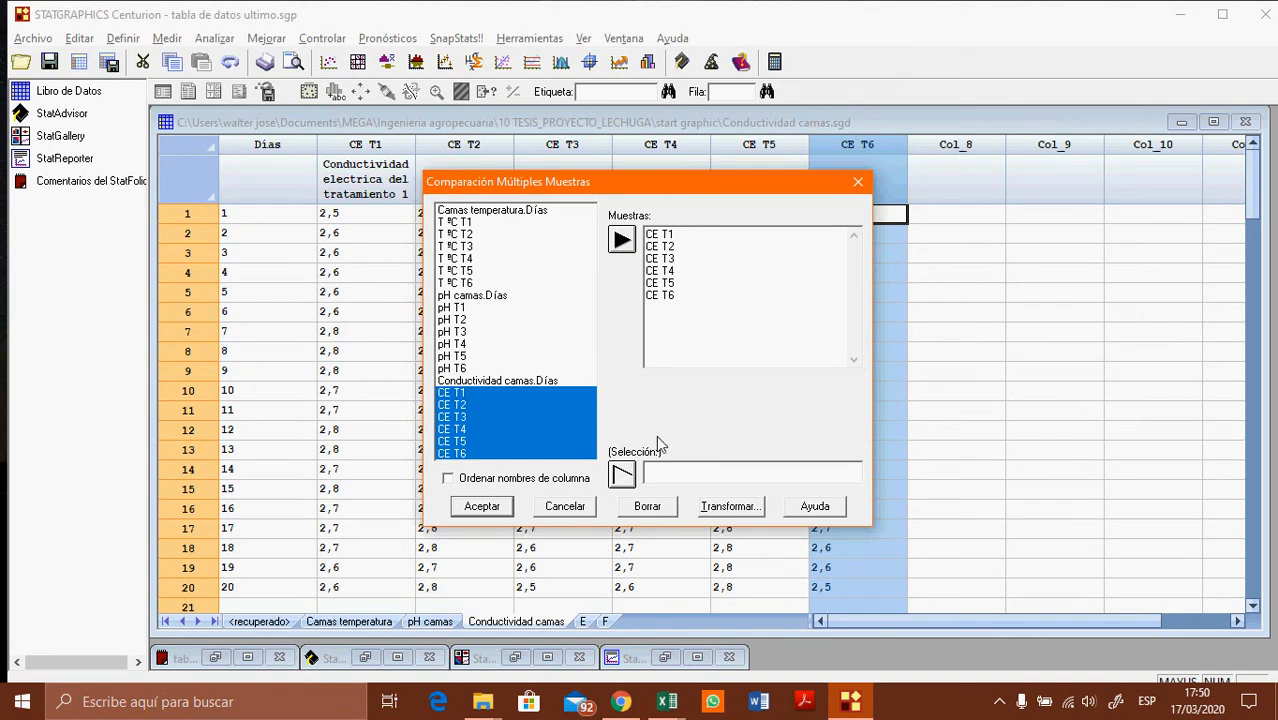
click(481, 510)
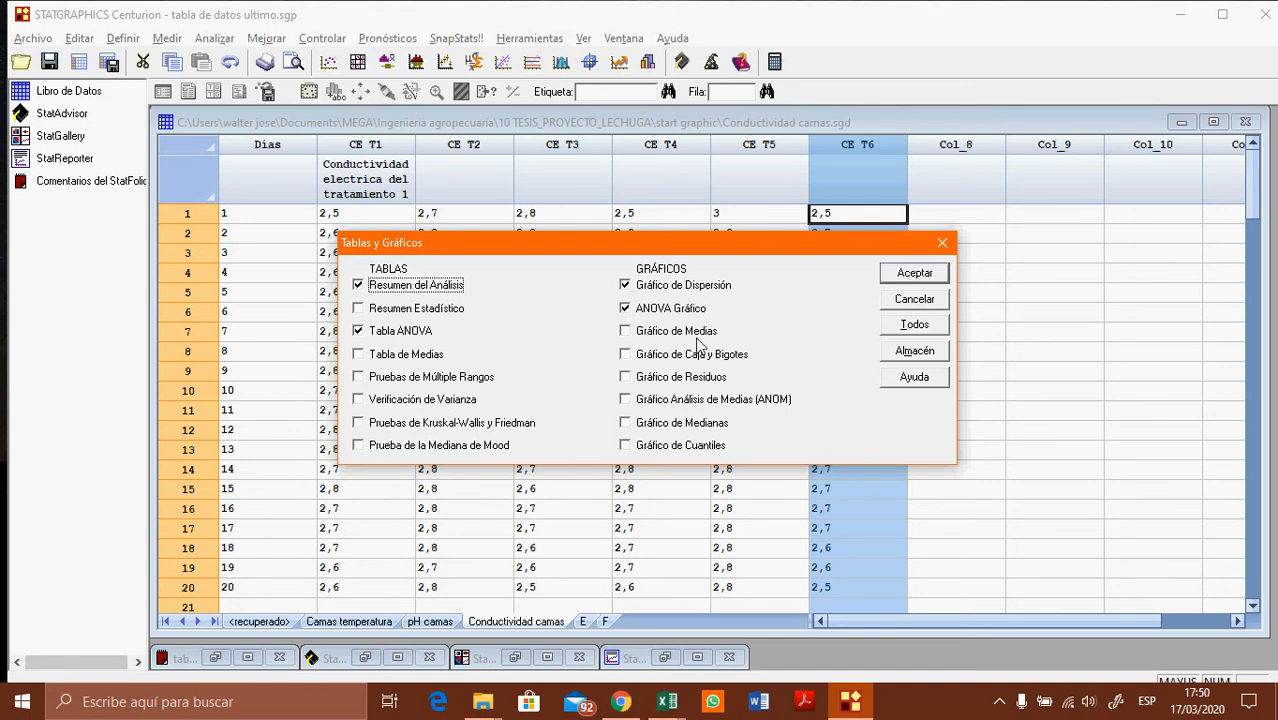
Step: Add Resumen Estadístico and Pruebas de Múltiple Rangos to the default tables and graphs, and generate the analysis
click(359, 310)
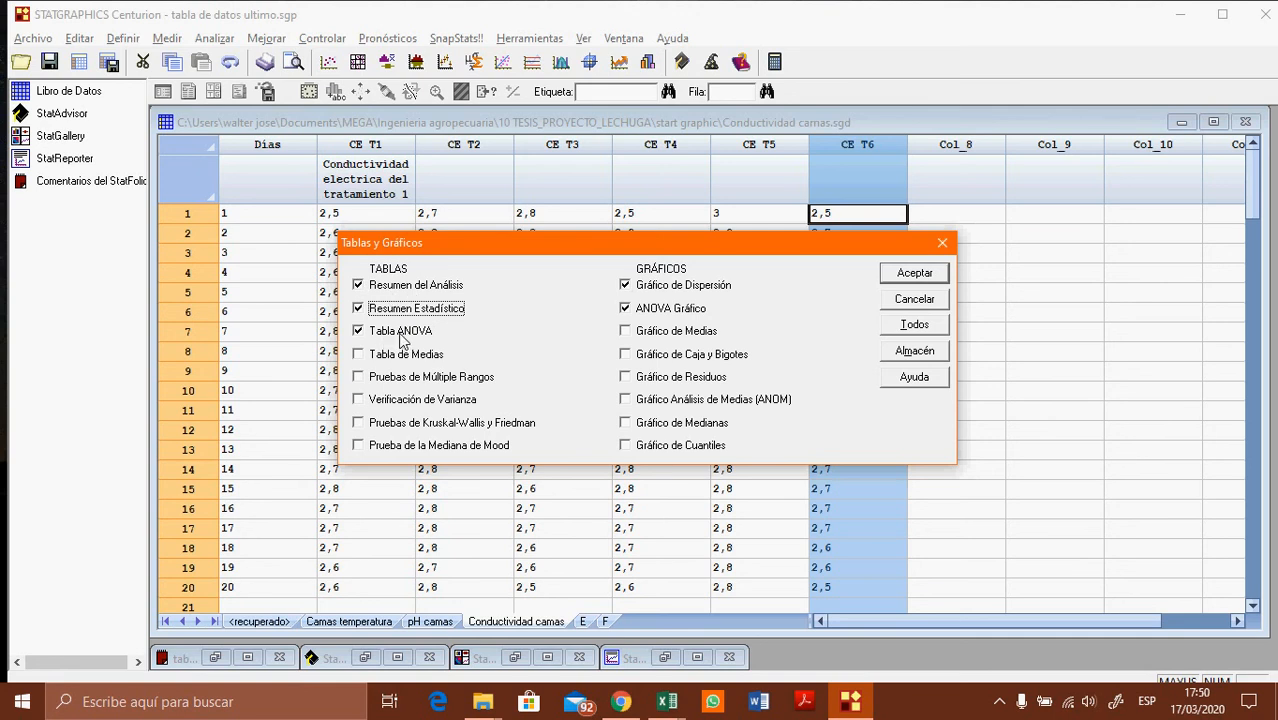
click(358, 378)
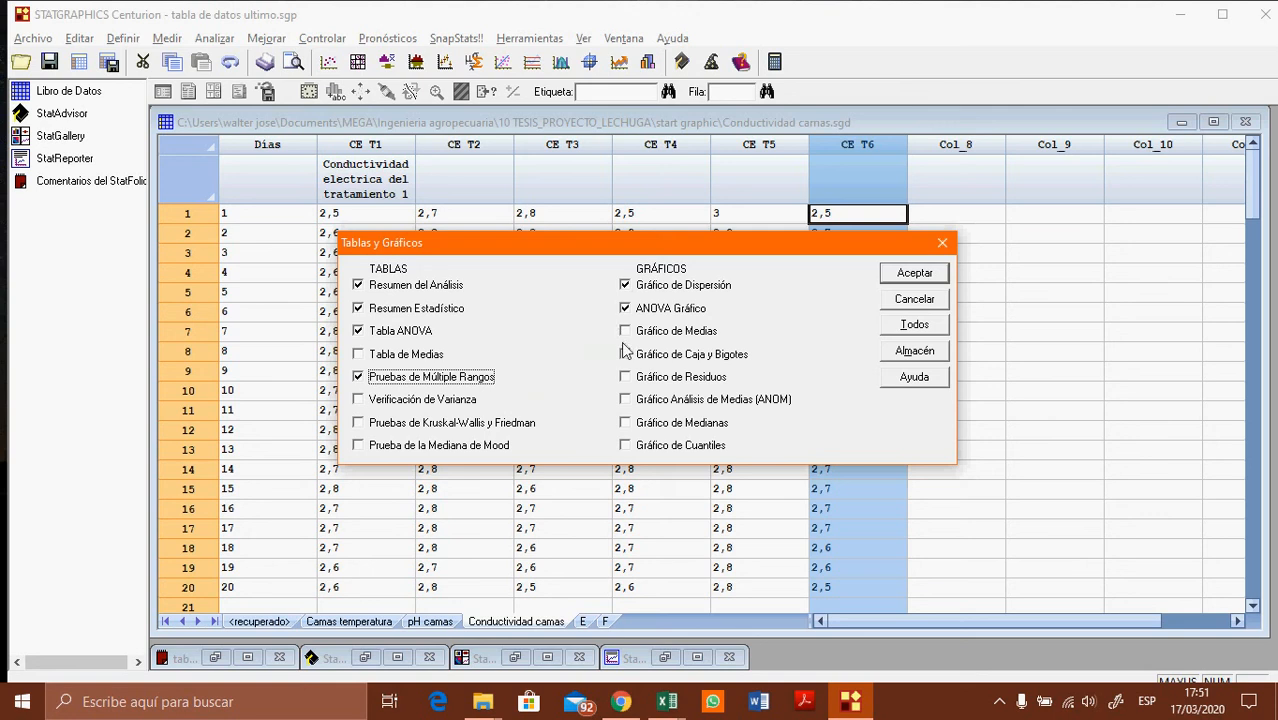
click(625, 308)
click(626, 308)
click(915, 274)
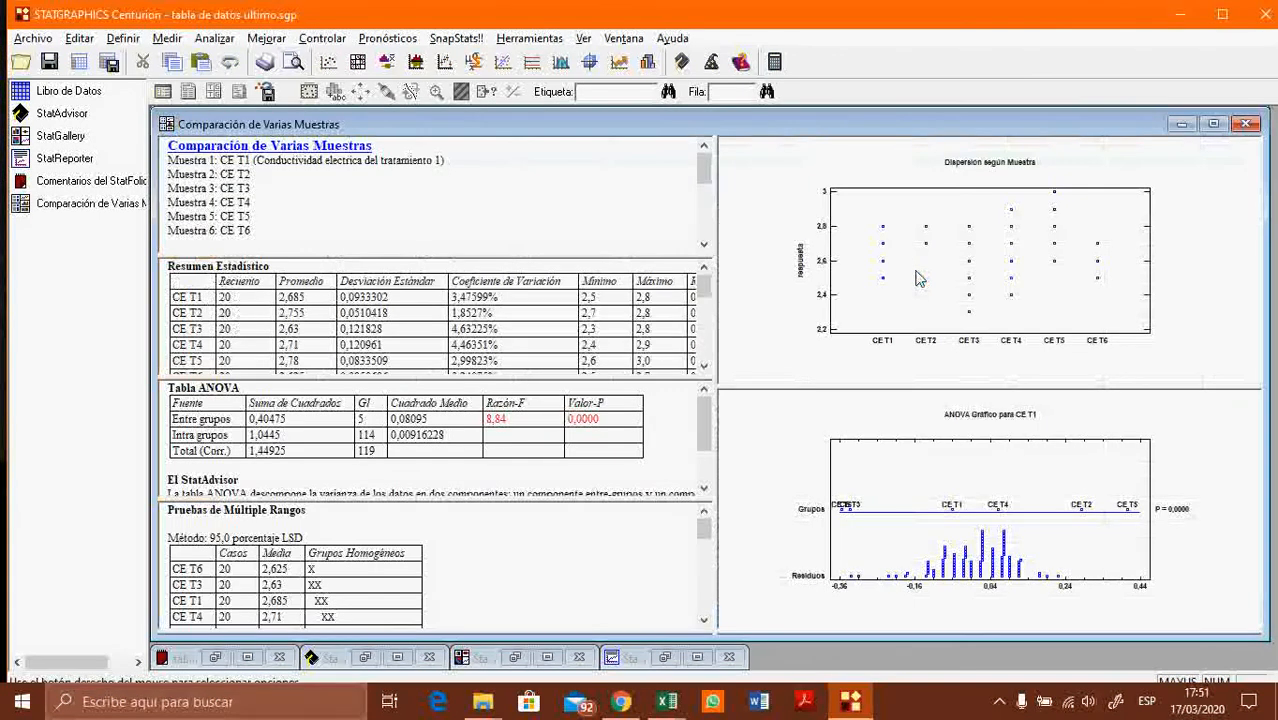
Step: Maximize the analysis window, view the dispersion plot by sample enlarged, and return to the full set of results
click(1213, 123)
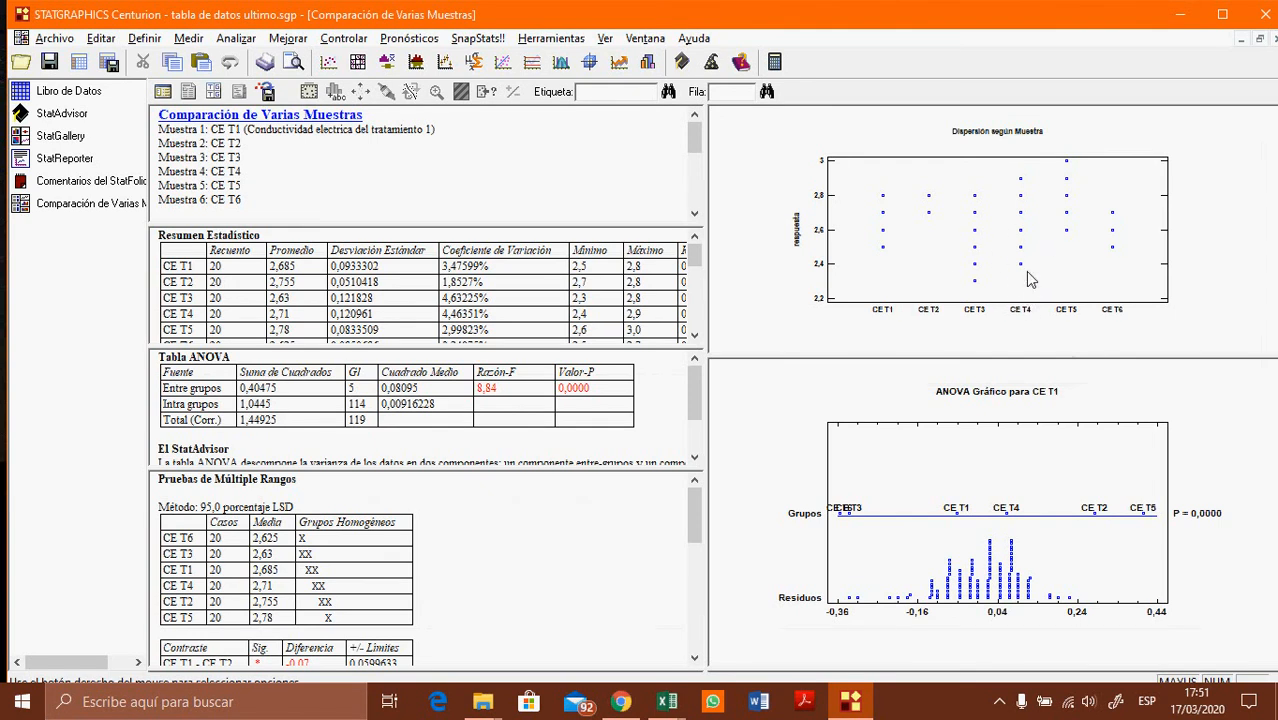
double_click(982, 196)
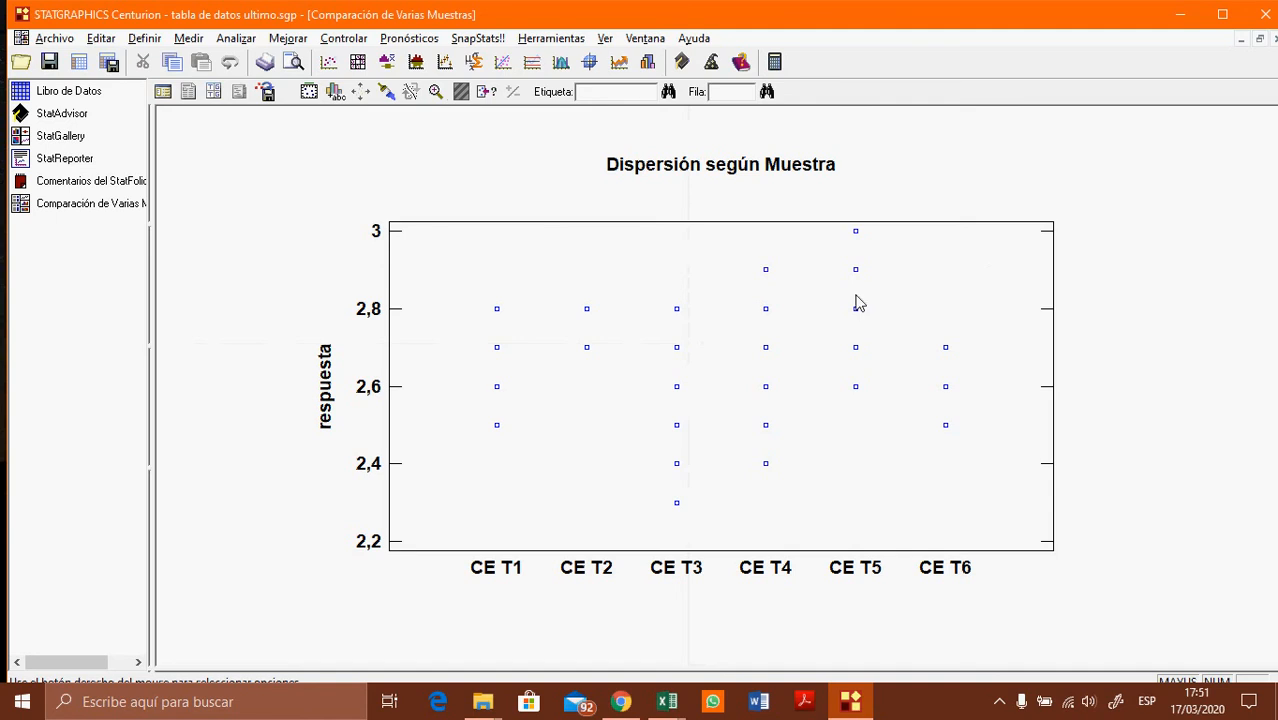
double_click(672, 362)
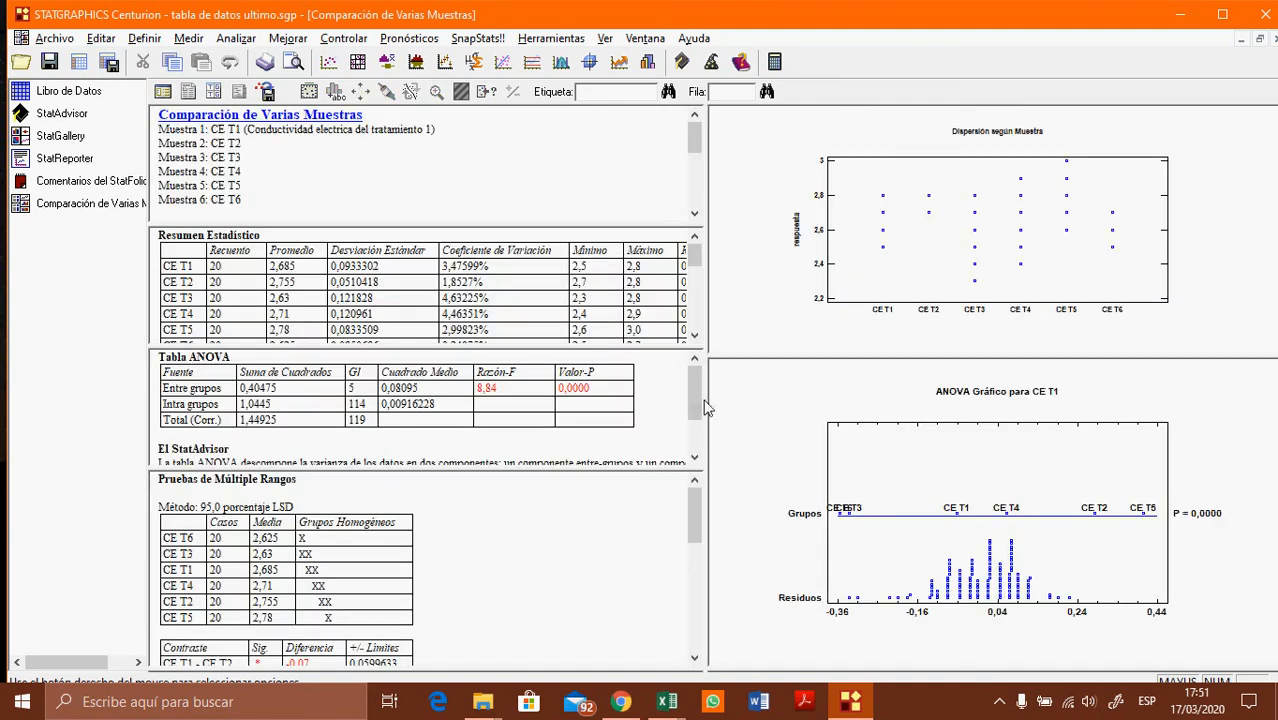
Step: Enlarge the ANOVA table and examine its F ratio, P-value and the StatAdvisor interpretation
mouse_move(695, 388)
mouse_down()
mouse_move(695, 435)
mouse_move(687, 389)
mouse_up()
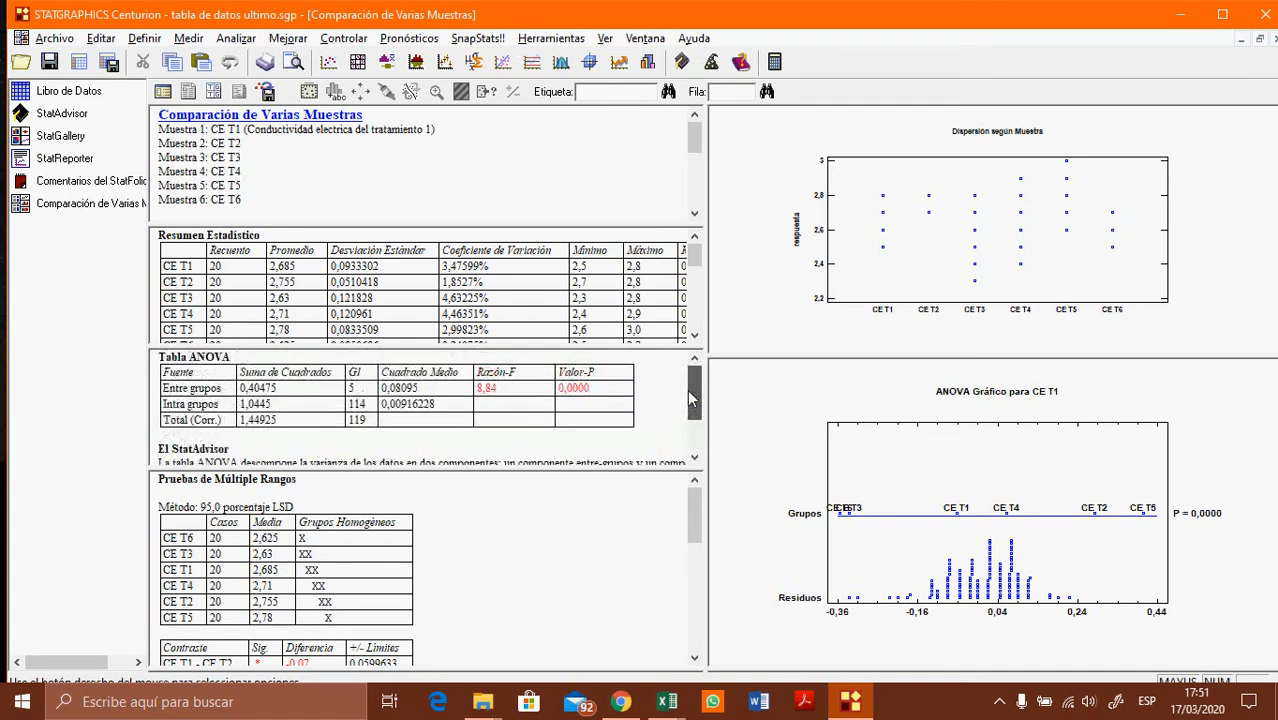
double_click(509, 449)
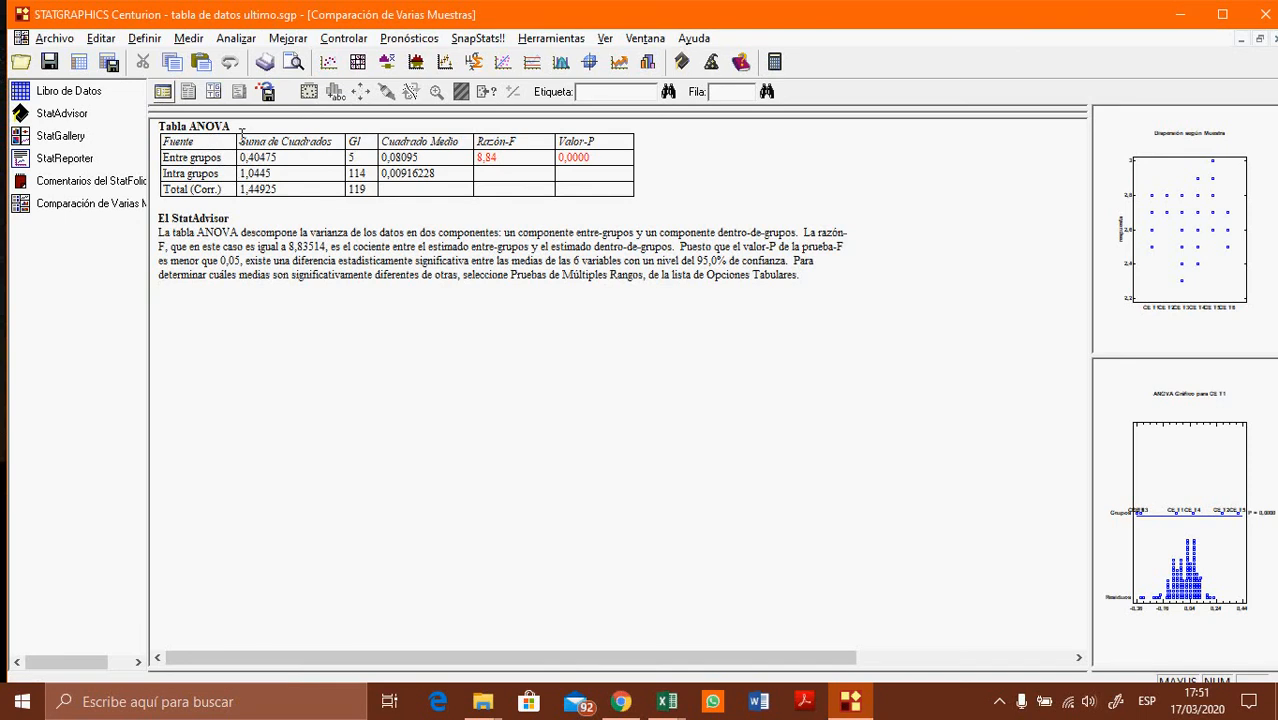
drag(590, 160, 571, 167)
click(588, 195)
click(587, 190)
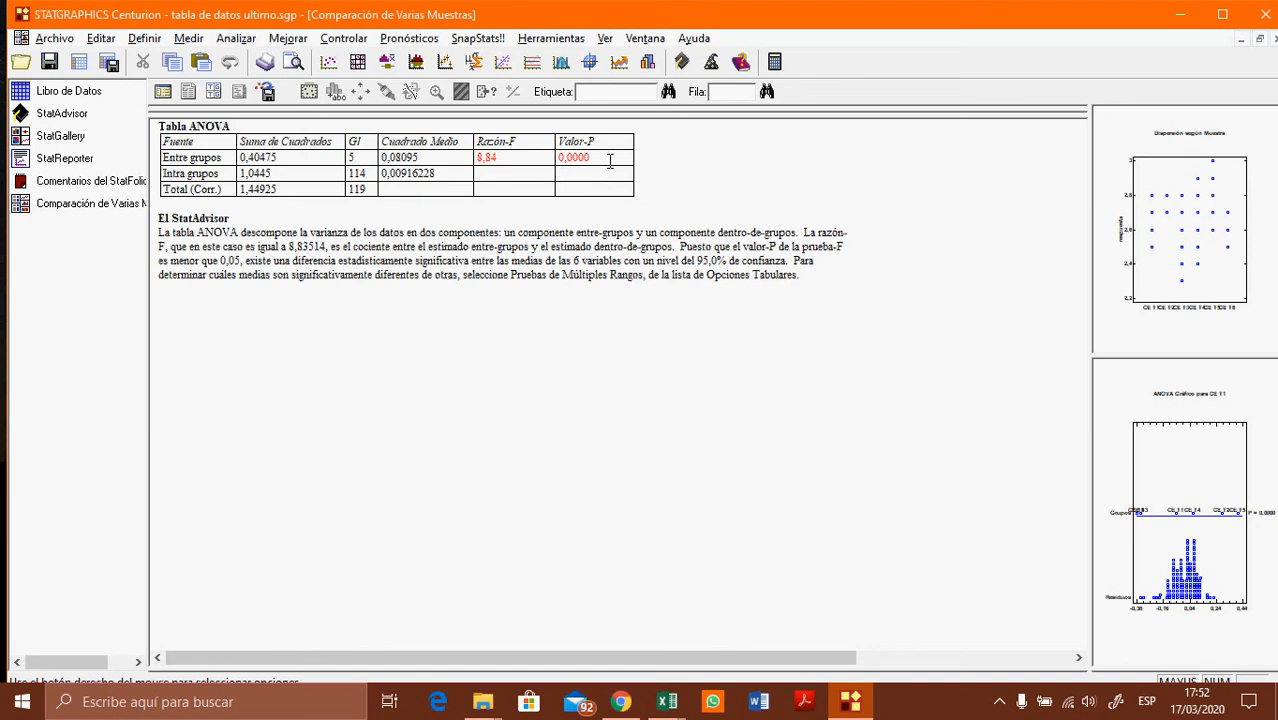
double_click(607, 165)
drag(605, 165, 556, 165)
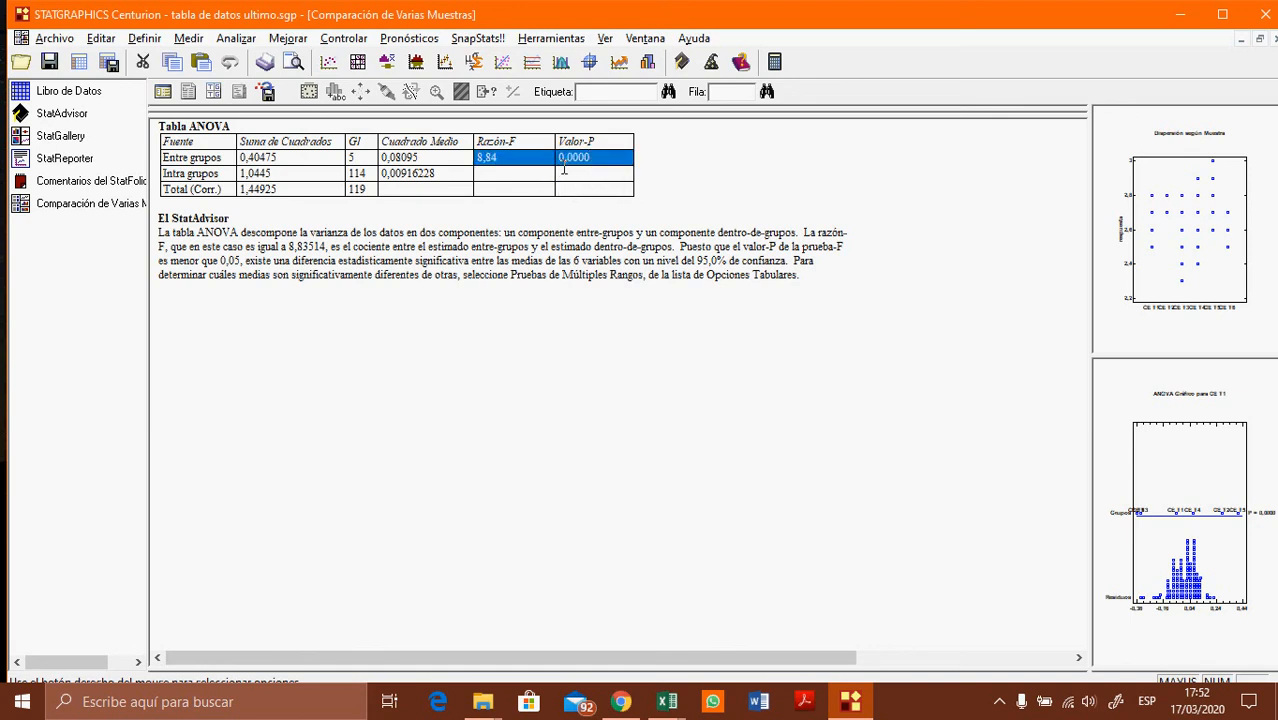
click(605, 165)
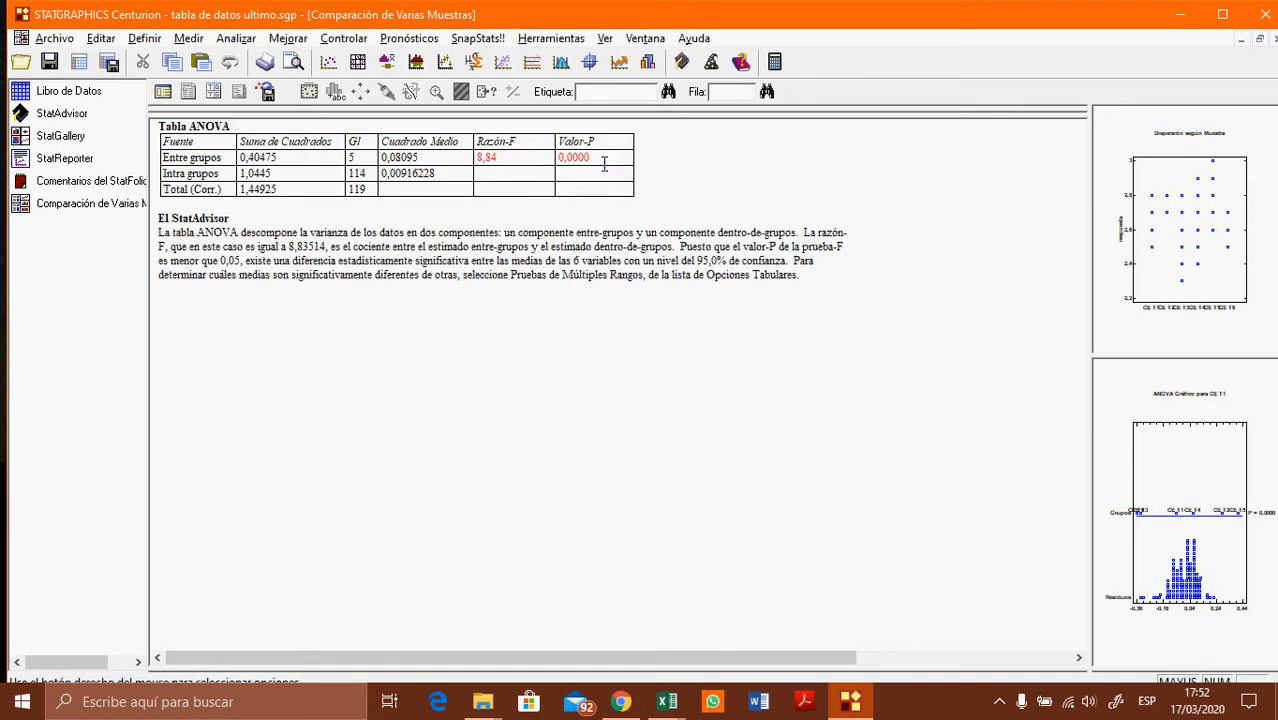
drag(594, 165, 570, 170)
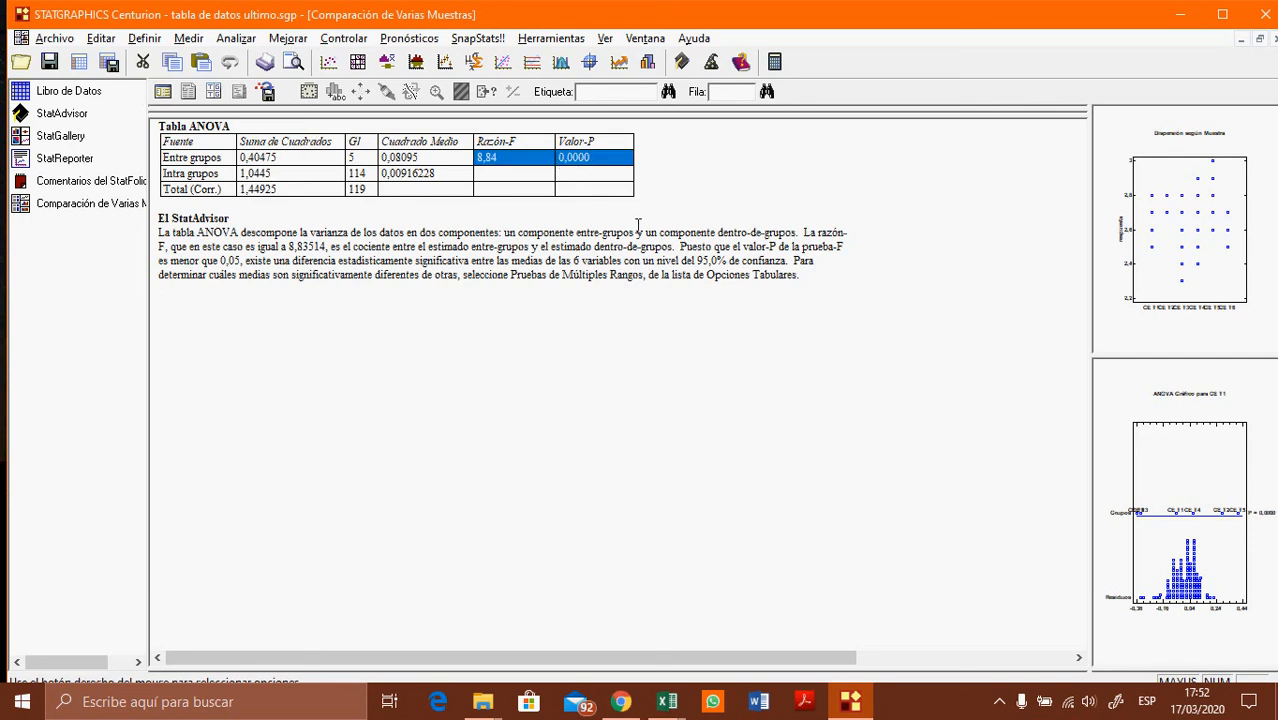
Step: Review the P-value of the between-groups row in the enlarged ANOVA table, and return to the full set of results
click(606, 165)
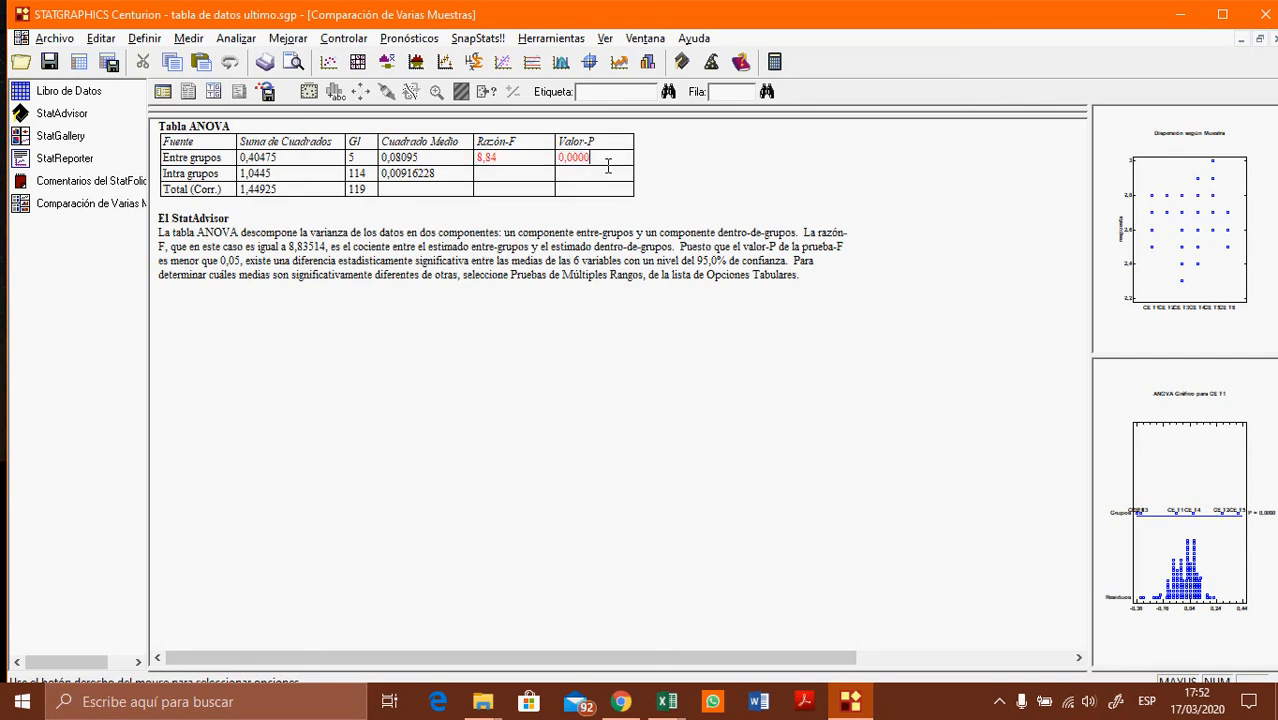
drag(602, 166, 553, 173)
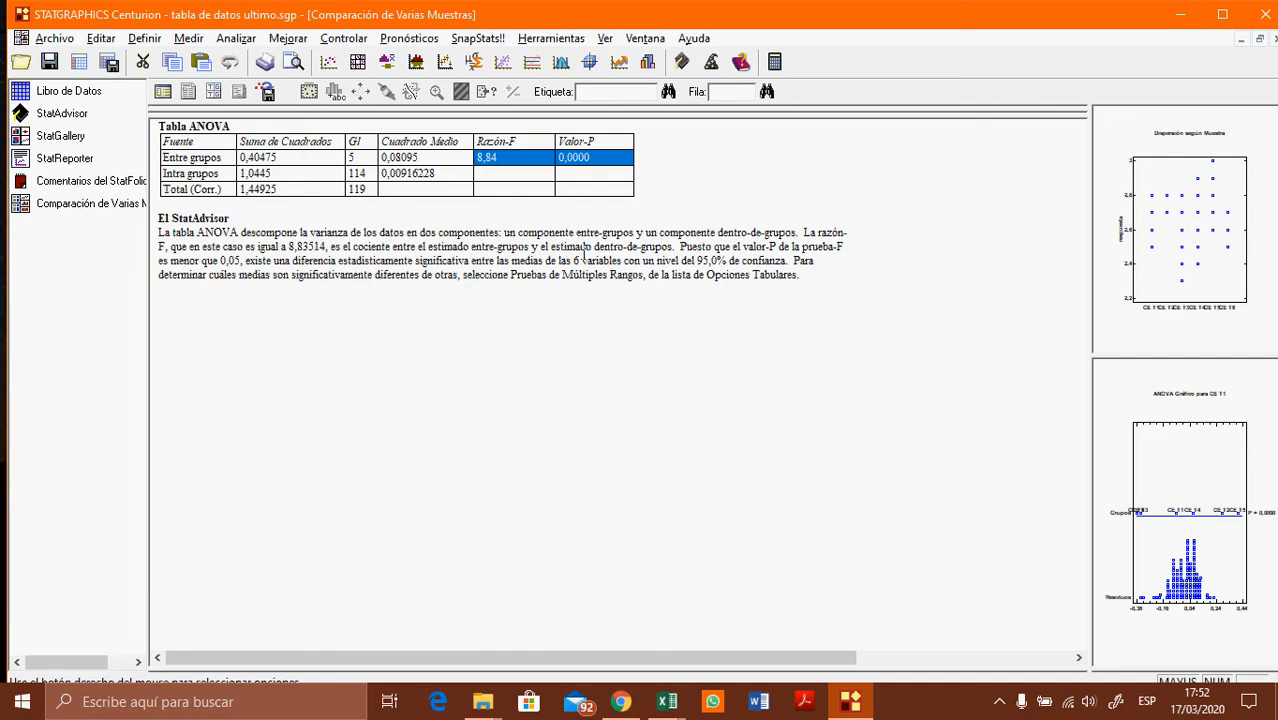
click(608, 160)
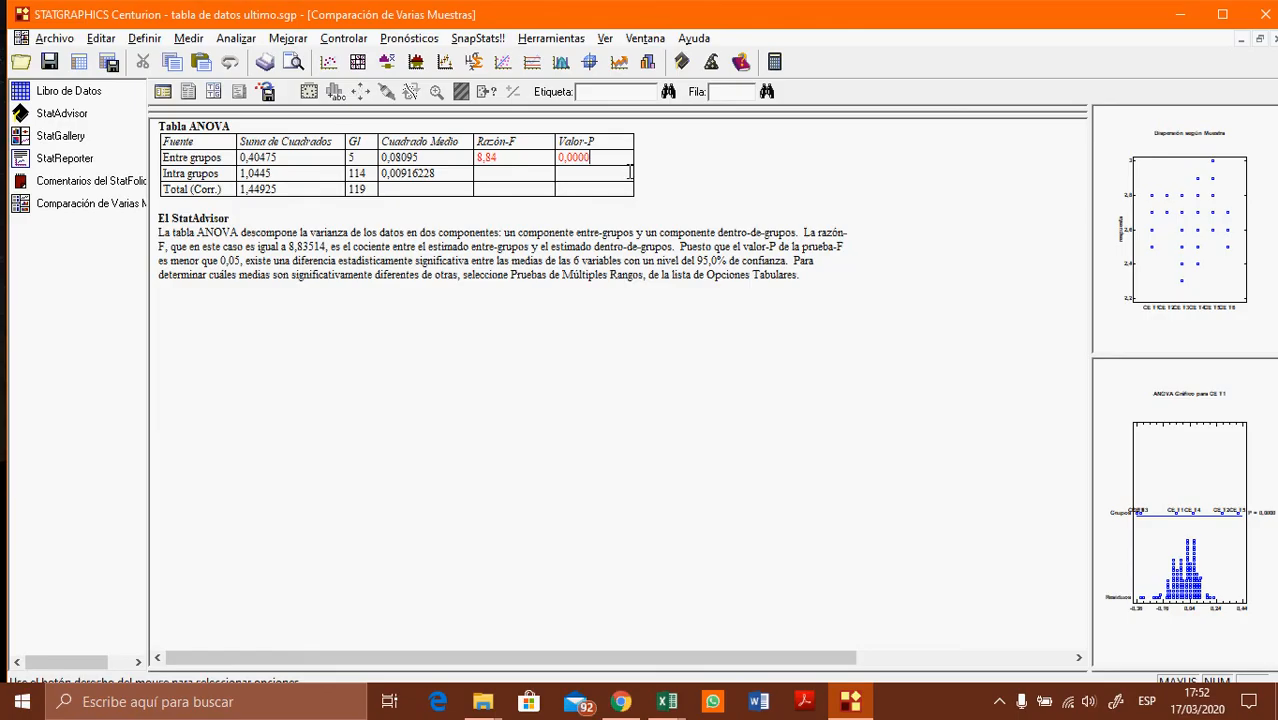
drag(612, 172, 580, 172)
click(605, 167)
drag(605, 167, 561, 163)
click(600, 168)
double_click(267, 342)
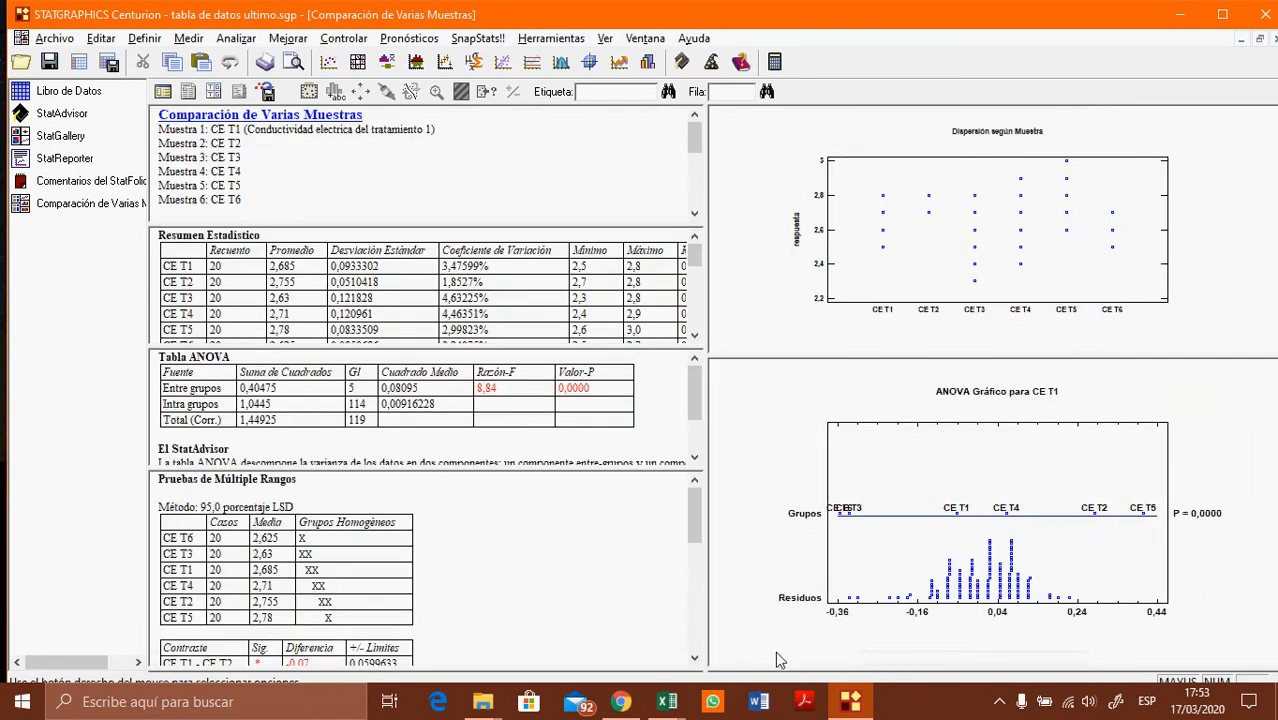
click(1017, 705)
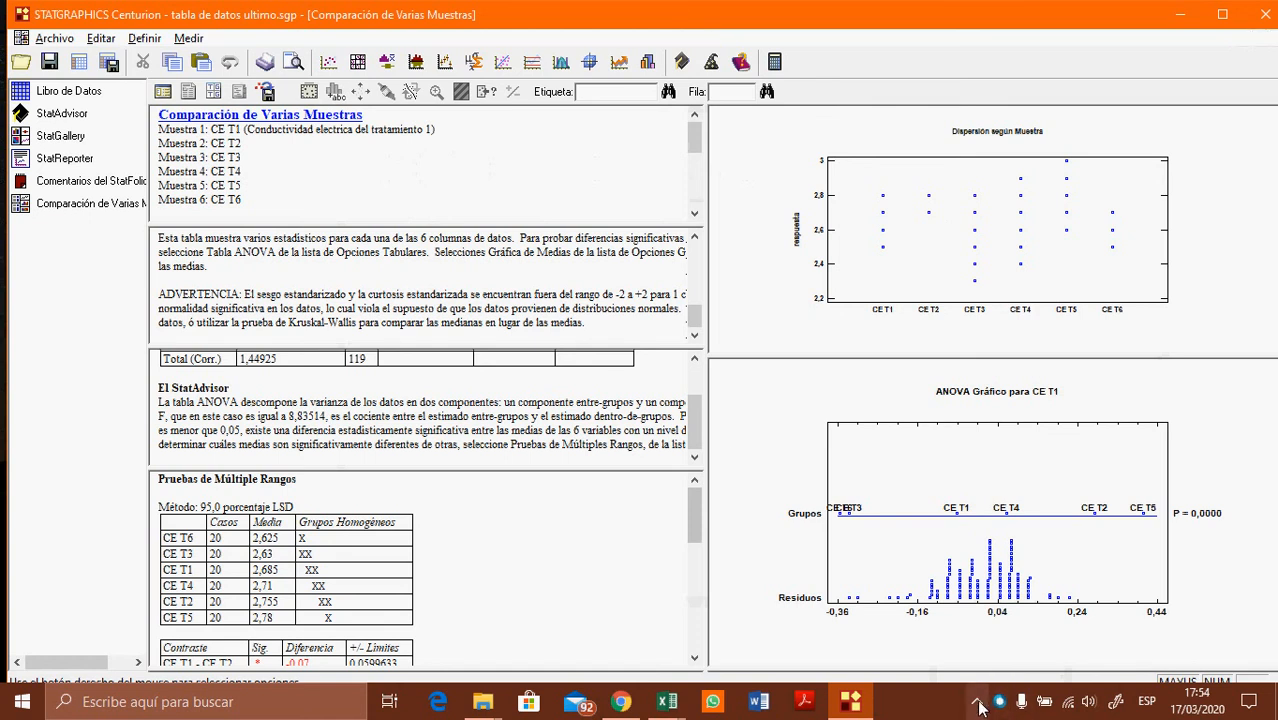
click(986, 704)
click(979, 702)
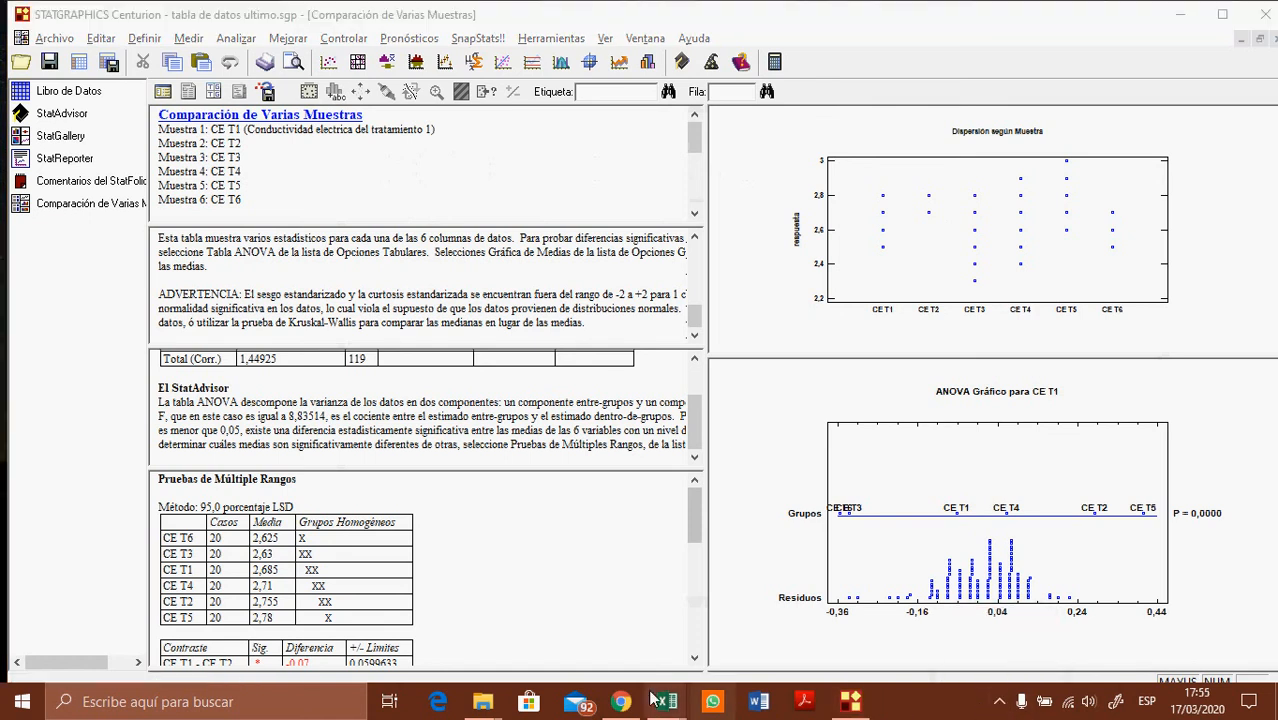
Step: Close the Comparación de Varias Muestras analysis and accept its removal, returning to the conductivity data sheet
click(1270, 40)
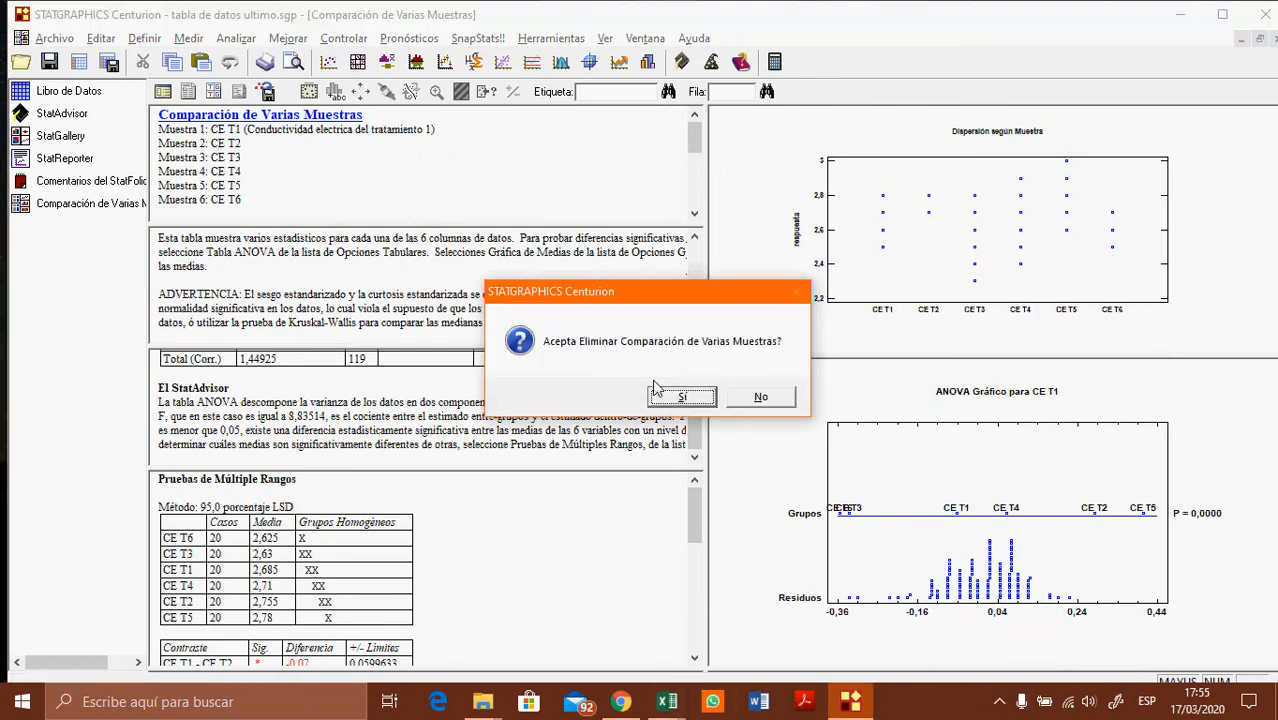
click(687, 400)
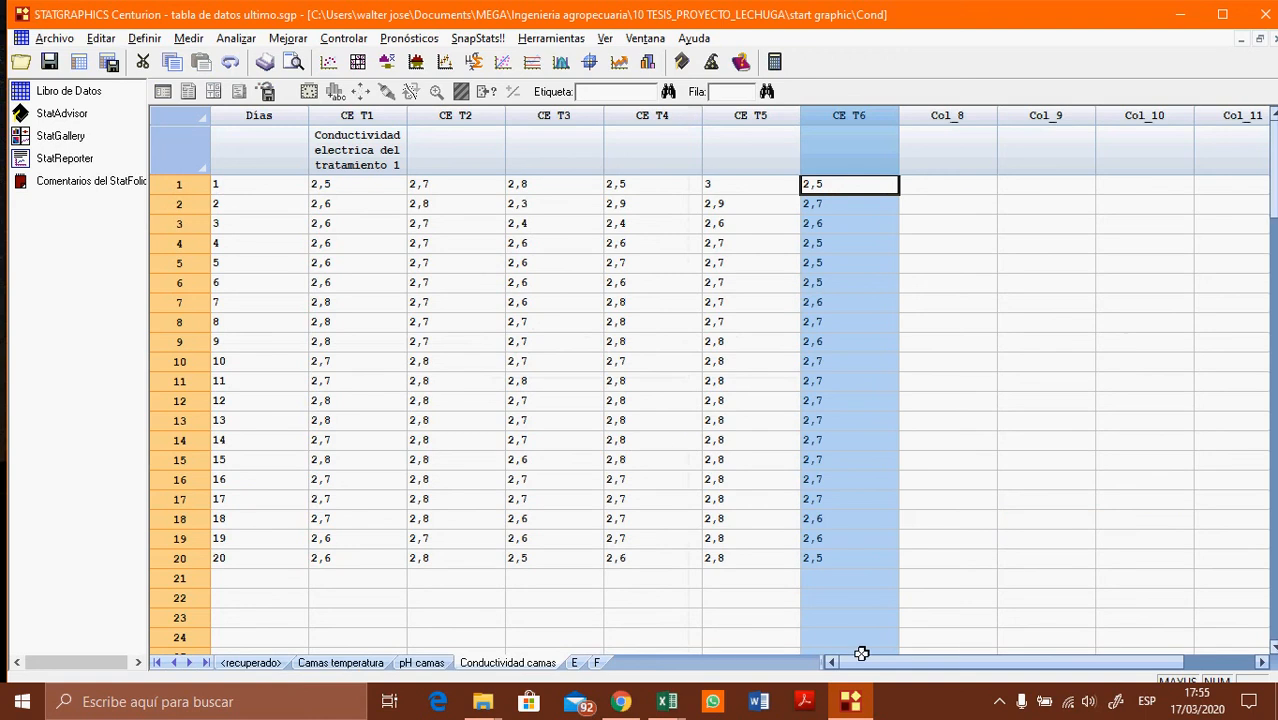